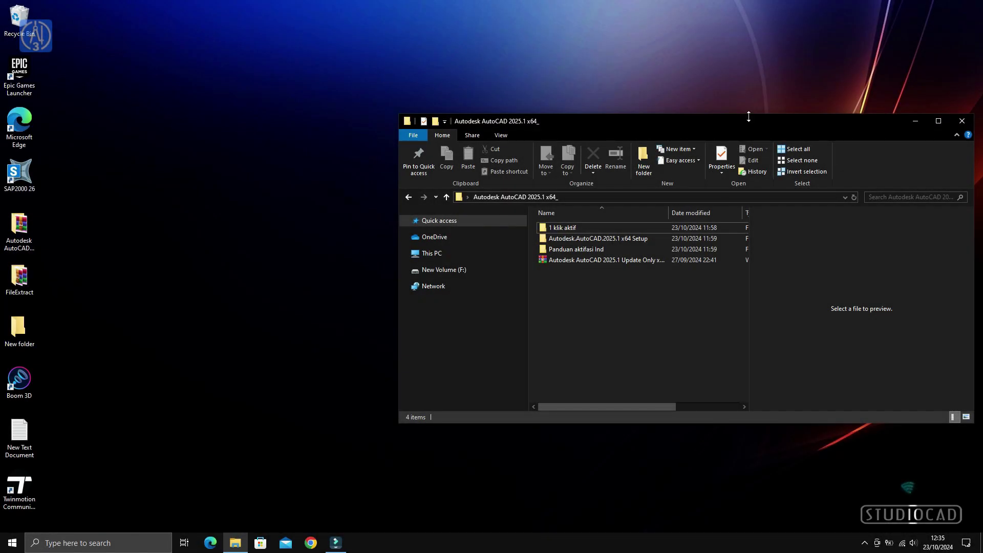
# Step: Drag the 'Autodesk AutoCAD 2025.1 x64_' File Explorer window to the centre of the desktop
pyautogui.moveTo(746, 121); pyautogui.dragTo(529, 84)
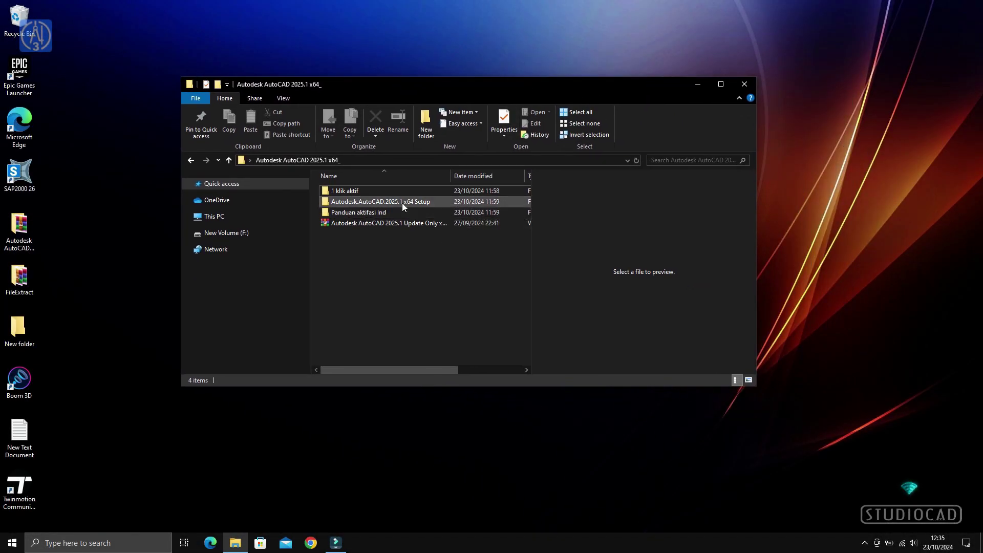
# Step: Extract the split Setup archive from part1 and select the resulting 2.60 GB Setup disc image
pyautogui.doubleClick(402, 202)
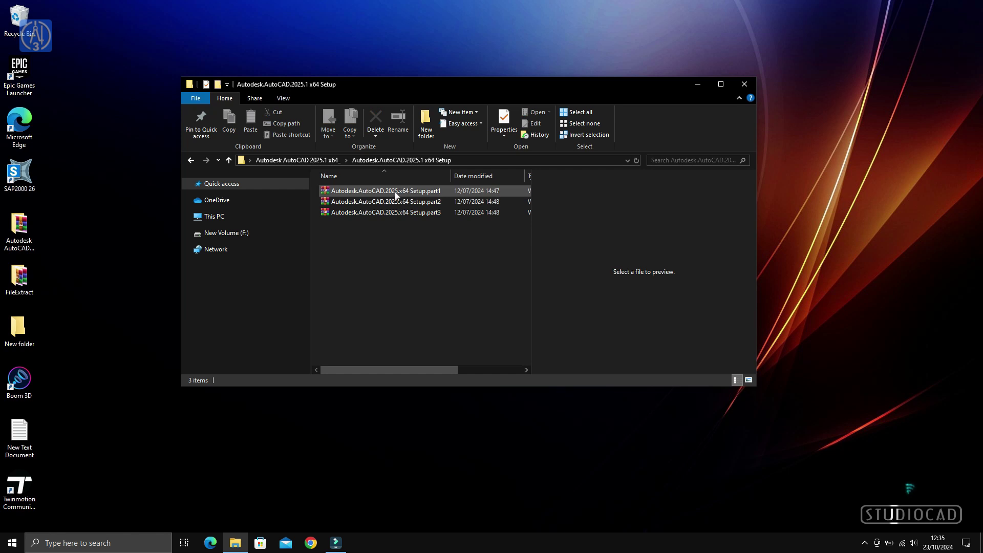
pyautogui.rightClick(395, 192)
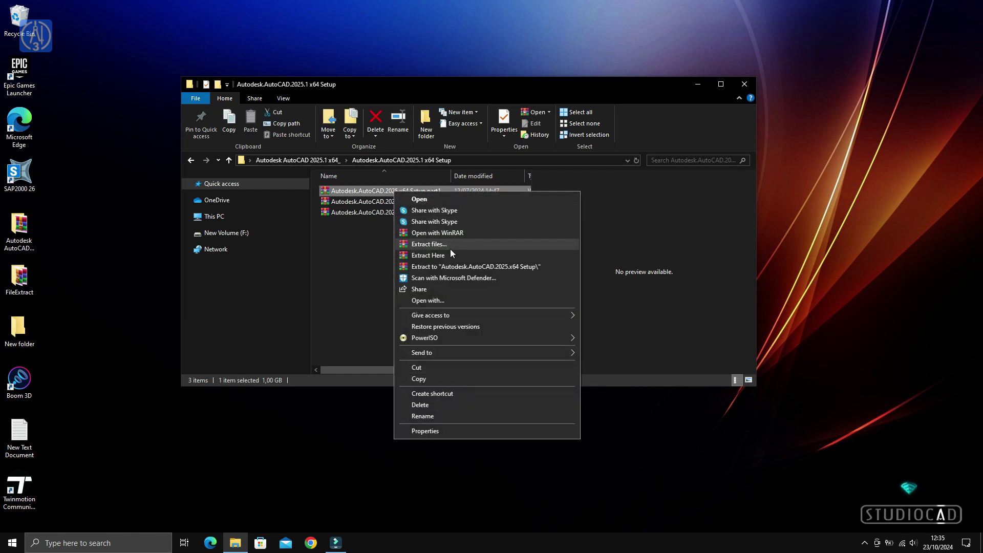
pyautogui.click(450, 254)
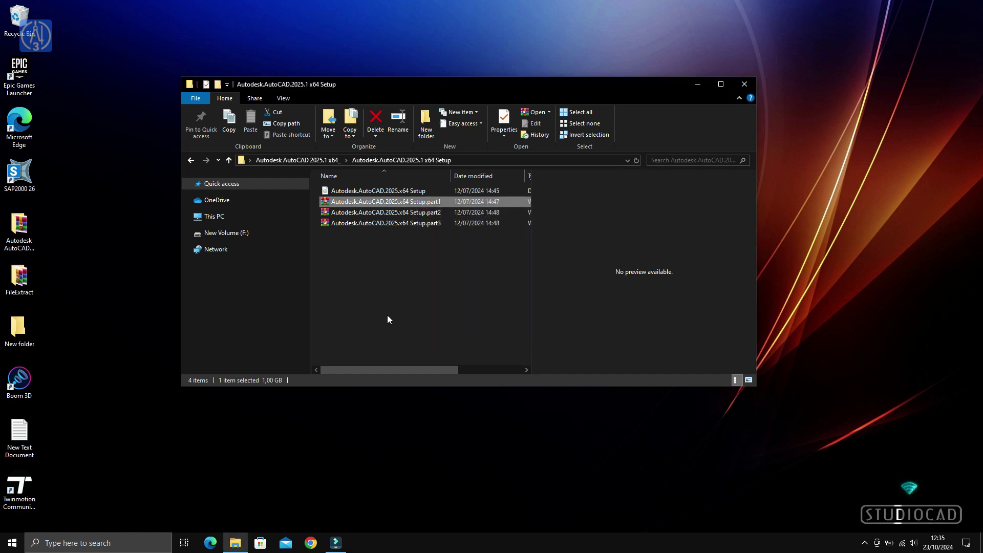
pyautogui.click(387, 315)
pyautogui.click(387, 188)
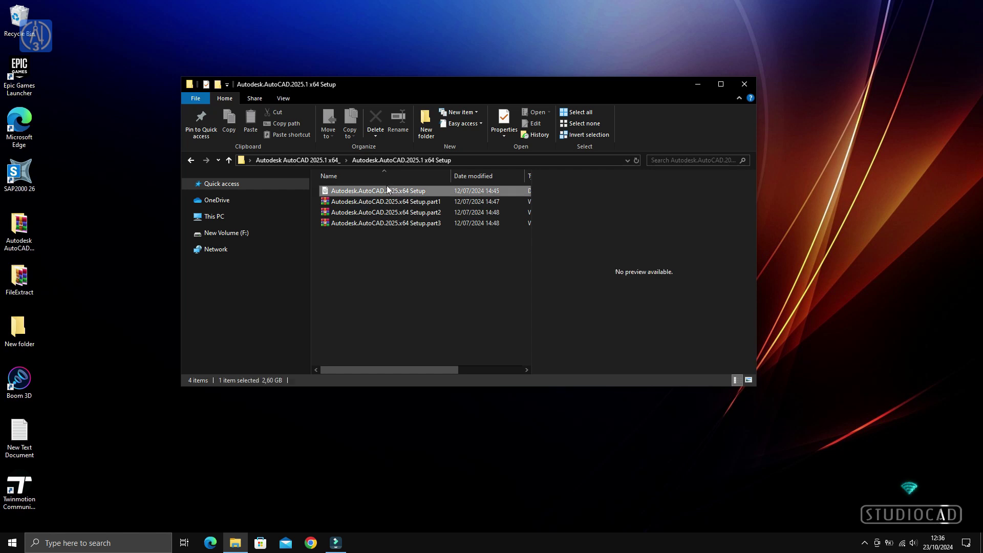
# Step: Disconnect the computer from its Wi-Fi network using the system tray network panel
pyautogui.rightClick(387, 188)
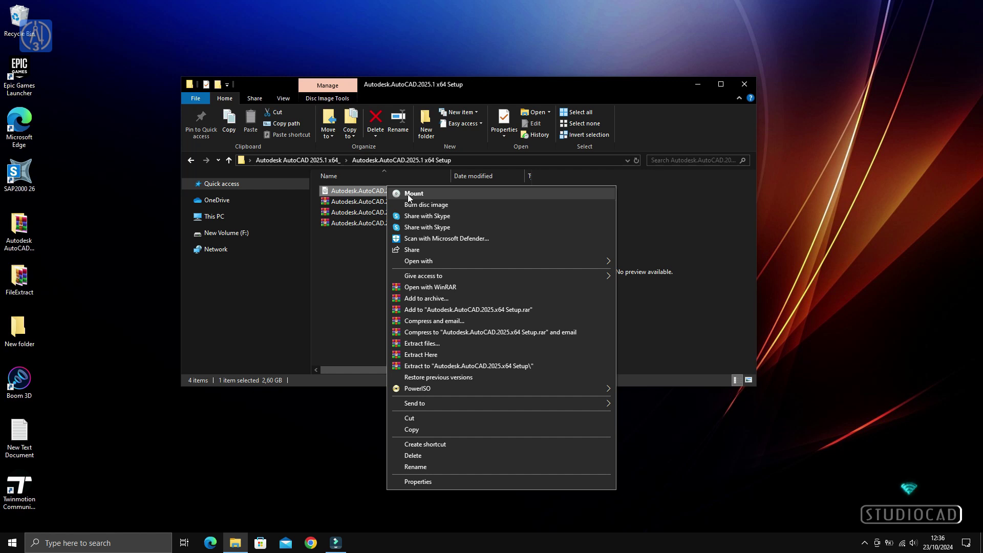
pyautogui.click(367, 274)
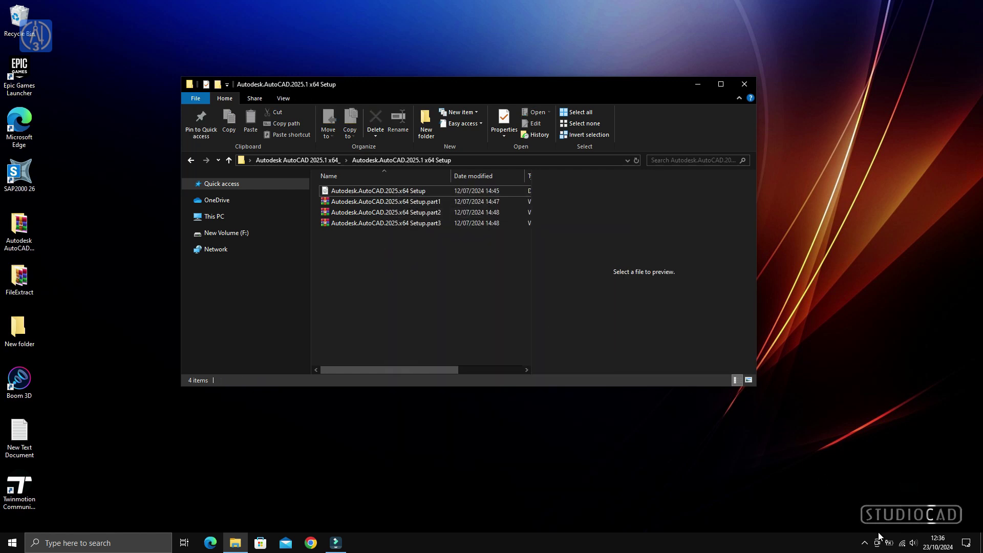
pyautogui.click(902, 546)
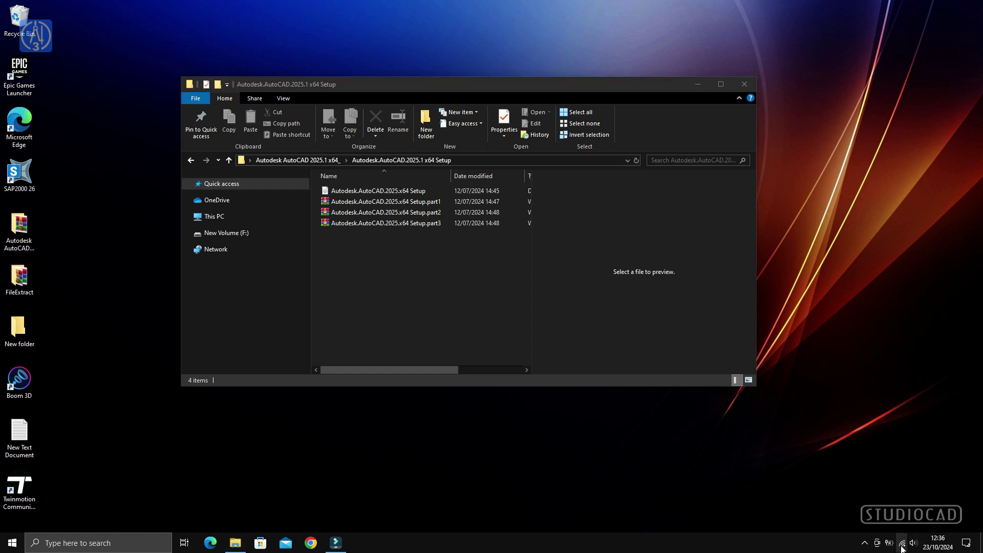
pyautogui.click(941, 301)
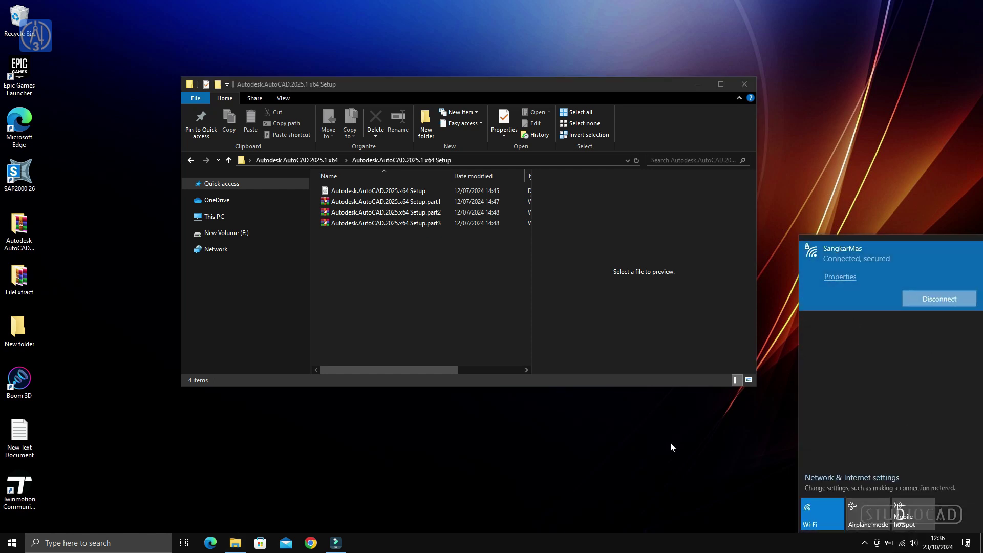
pyautogui.click(665, 463)
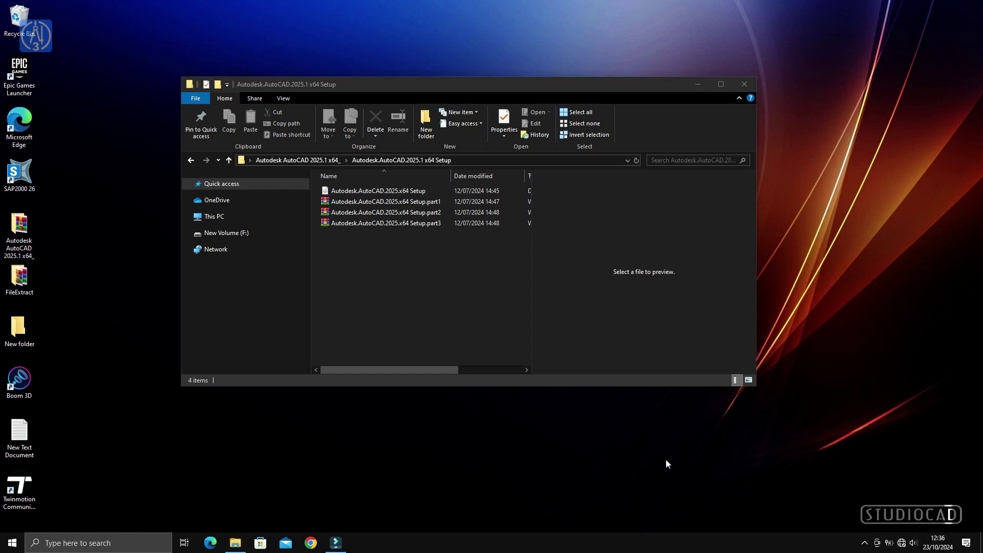
# Step: Mount the Setup disc image as drive G: and open its CRACK folder
pyautogui.rightClick(376, 190)
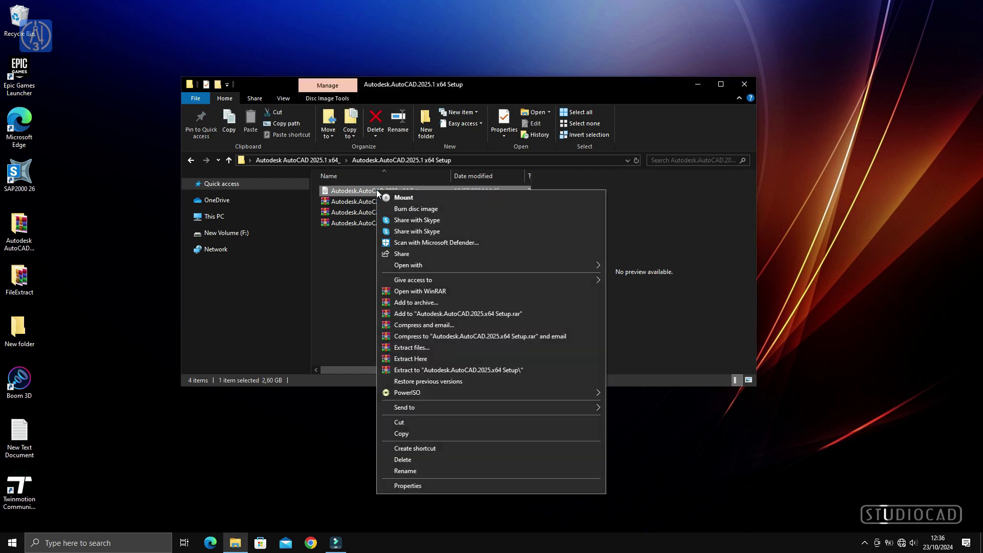
pyautogui.click(403, 197)
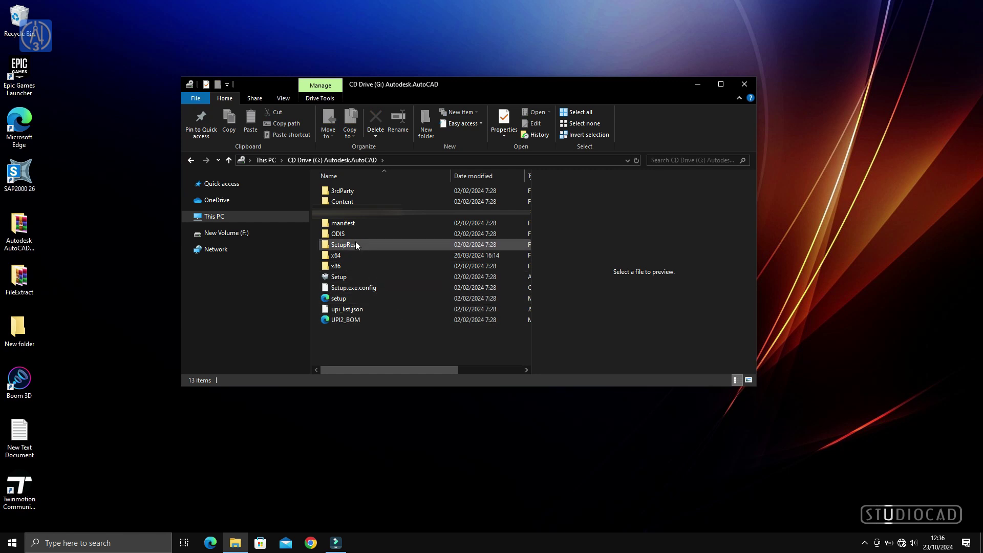
pyautogui.doubleClick(345, 217)
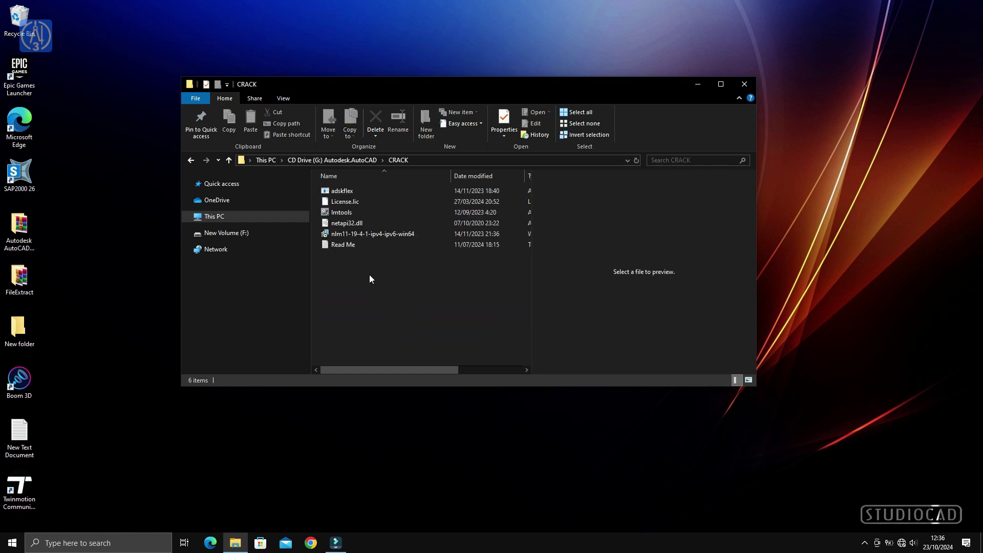
# Step: Copy the six CRACK files into the desktop New folder and return to the disc root
pyautogui.moveTo(378, 268); pyautogui.dragTo(333, 194)
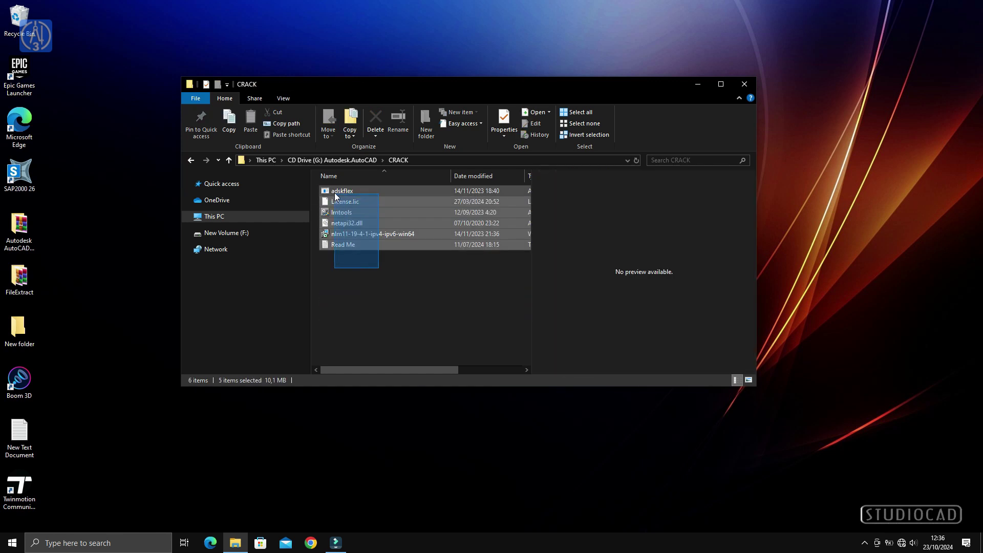
pyautogui.rightClick(334, 192)
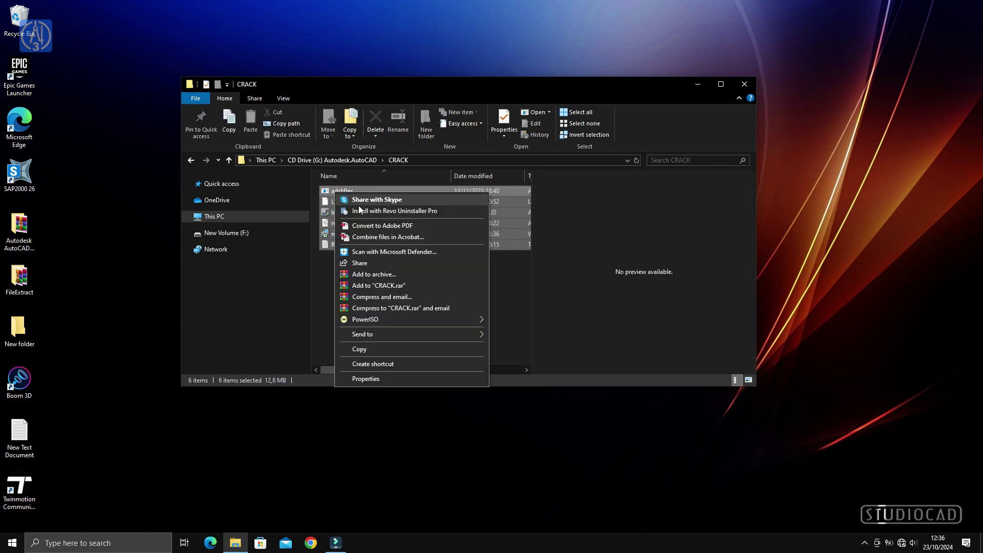
pyautogui.click(397, 348)
pyautogui.rightClick(25, 333)
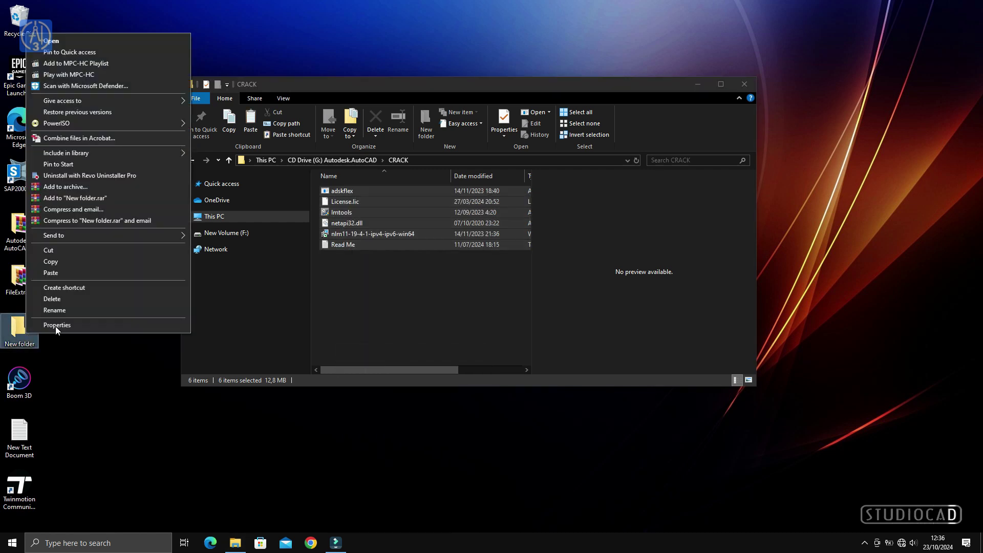
pyautogui.click(76, 273)
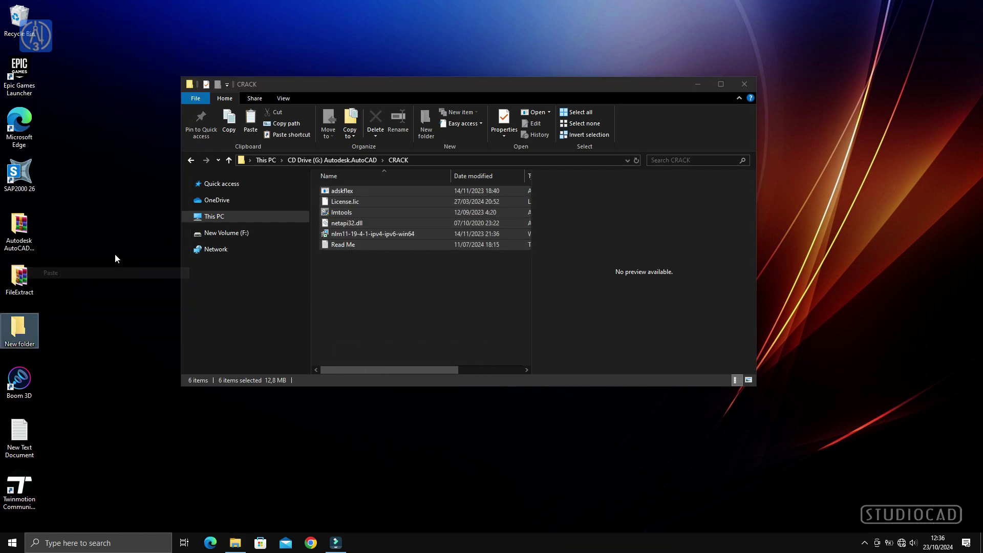
pyautogui.click(226, 160)
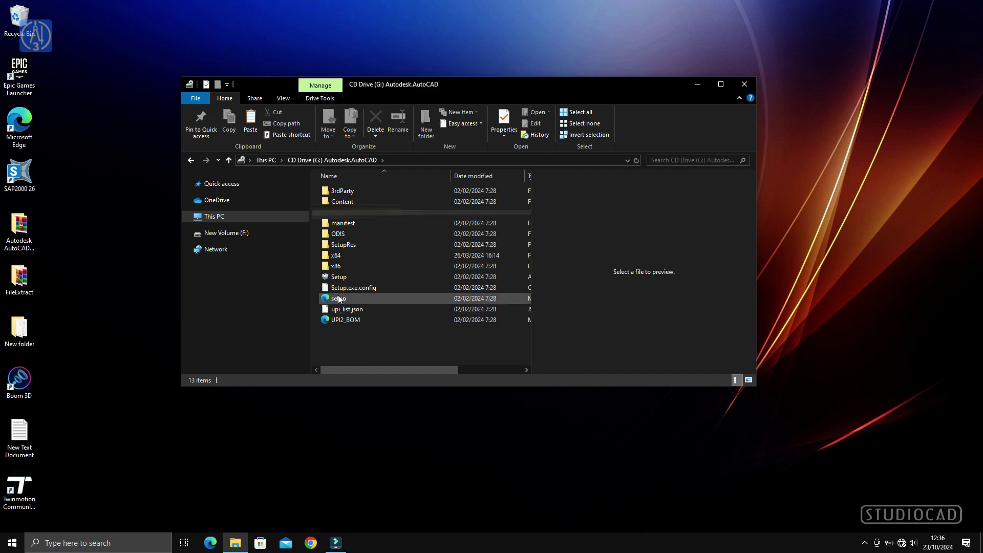
# Step: Run the disc's Setup as administrator and close the disc folder window
pyautogui.rightClick(333, 279)
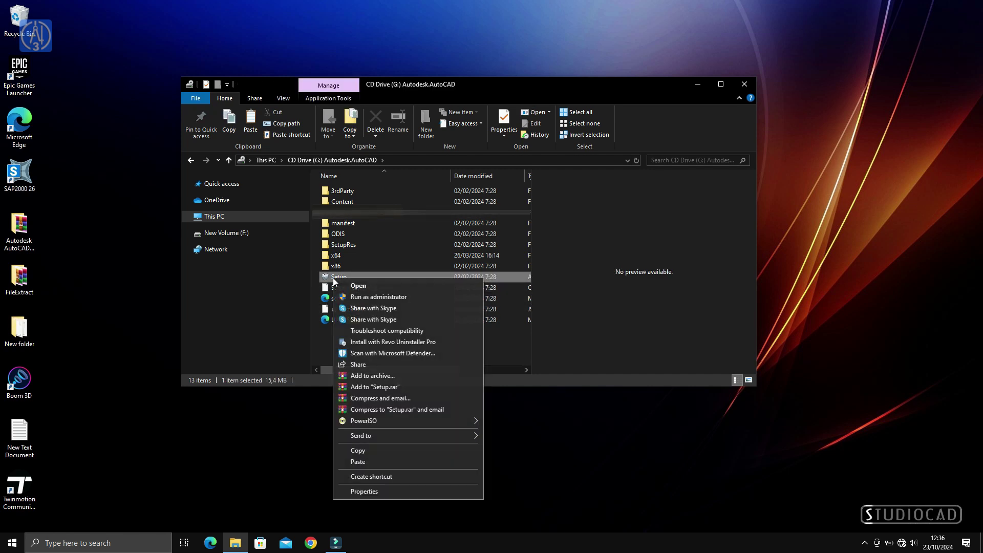
pyautogui.click(370, 297)
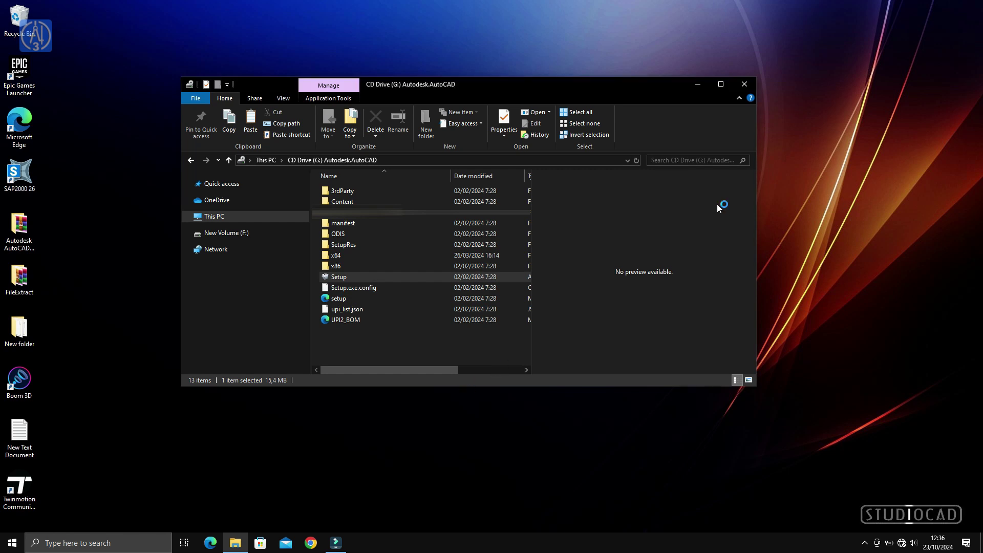
pyautogui.click(744, 85)
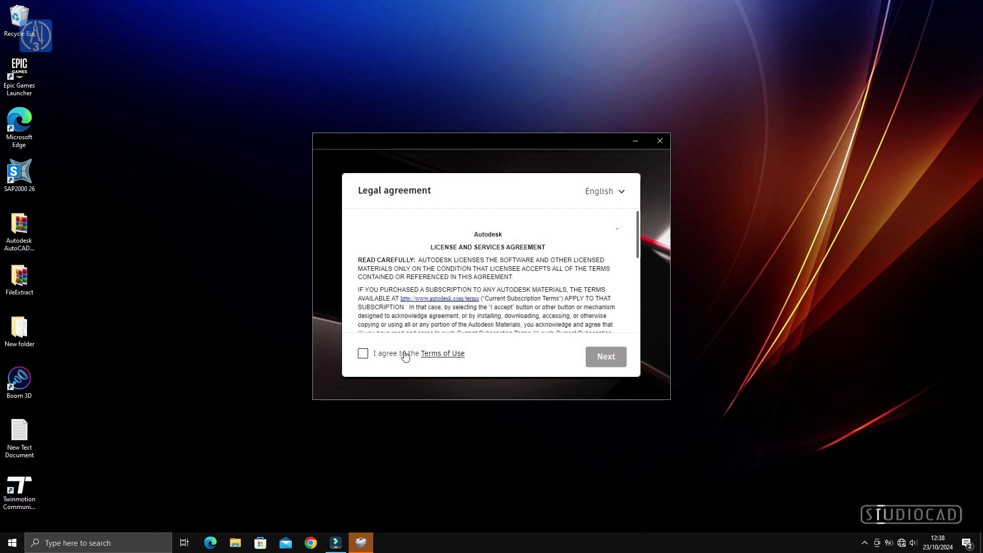
# Step: Accept the Terms of Use and install AutoCAD 2025 to the default C:\Program Files\Autodesk path
pyautogui.click(362, 353)
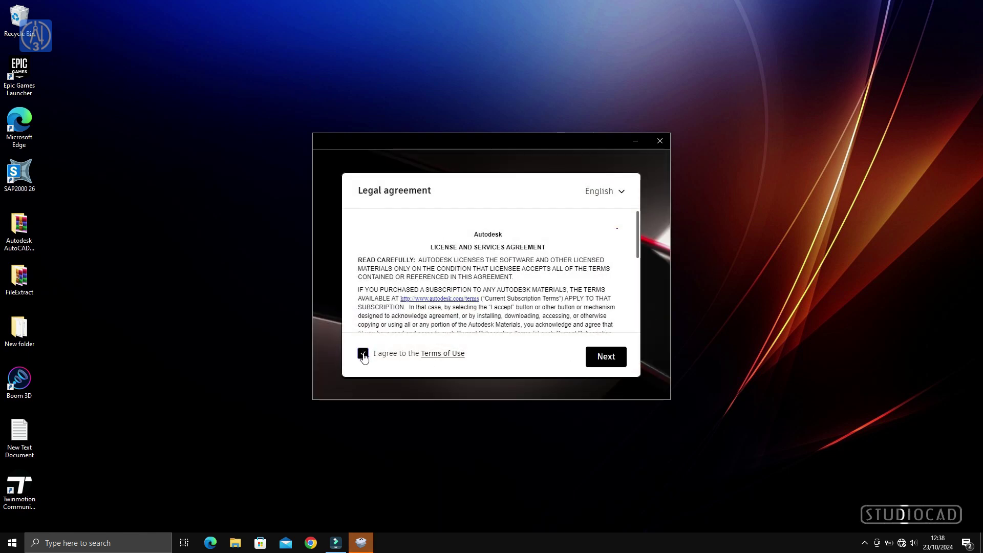
pyautogui.click(591, 355)
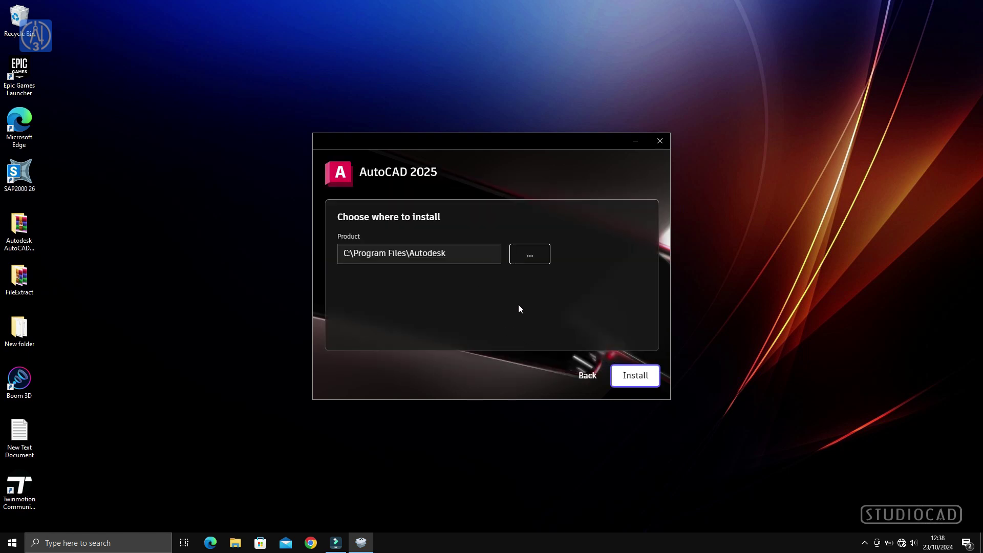
pyautogui.click(621, 383)
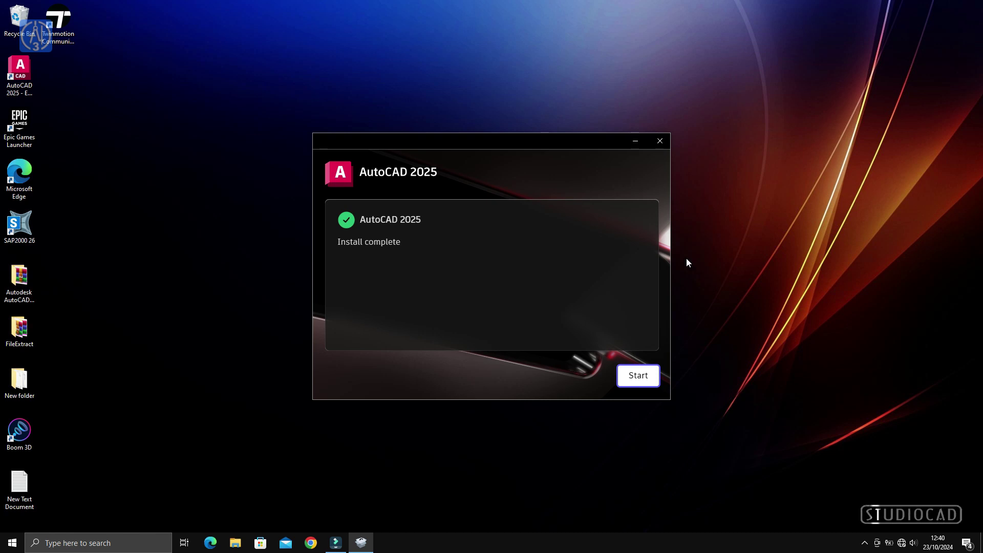
# Step: Close the finished installer and open Windows Defender Firewall from Windows Search's recent items
pyautogui.click(660, 143)
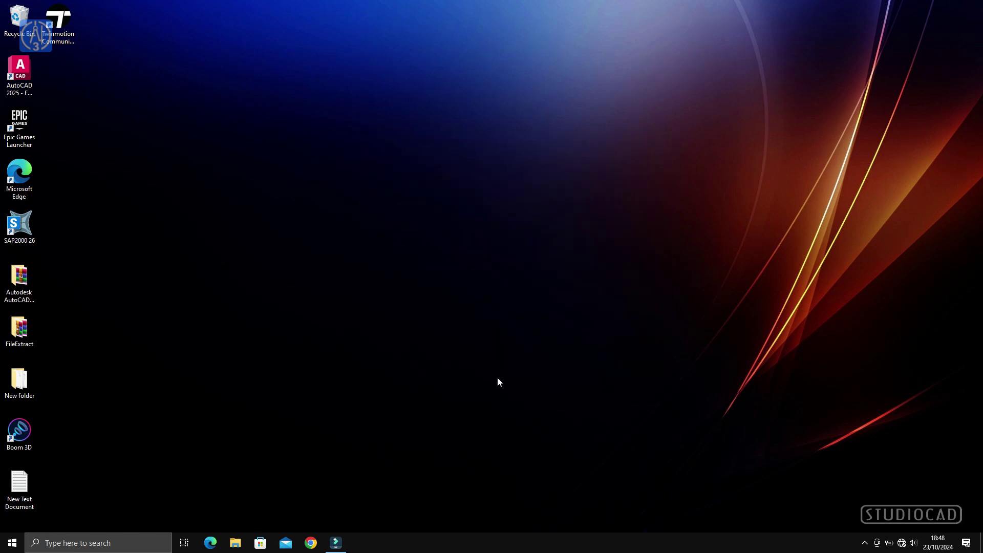
pyautogui.click(123, 543)
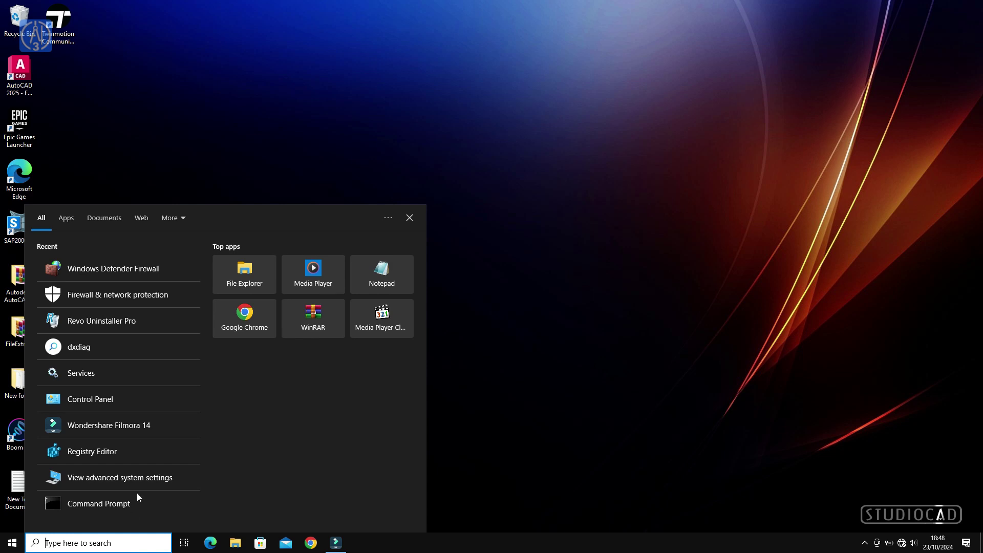
pyautogui.rightClick(97, 266)
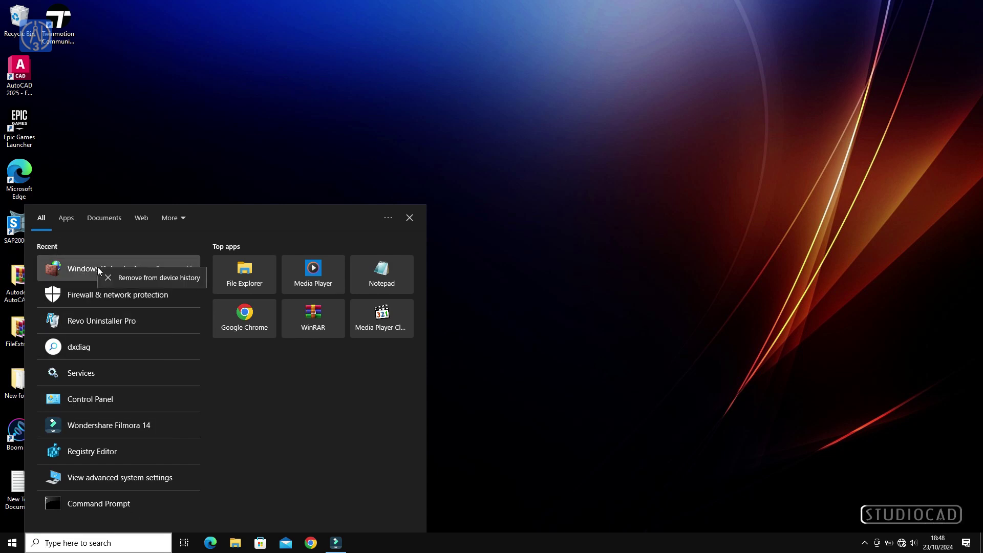
pyautogui.click(92, 266)
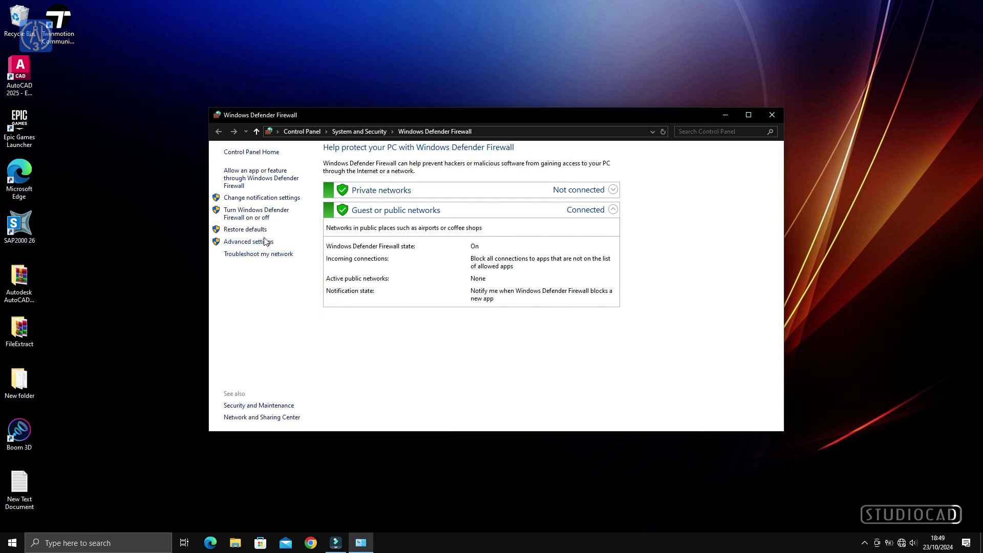
# Step: Start a new program-based inbound rule in the advanced firewall settings
pyautogui.click(266, 241)
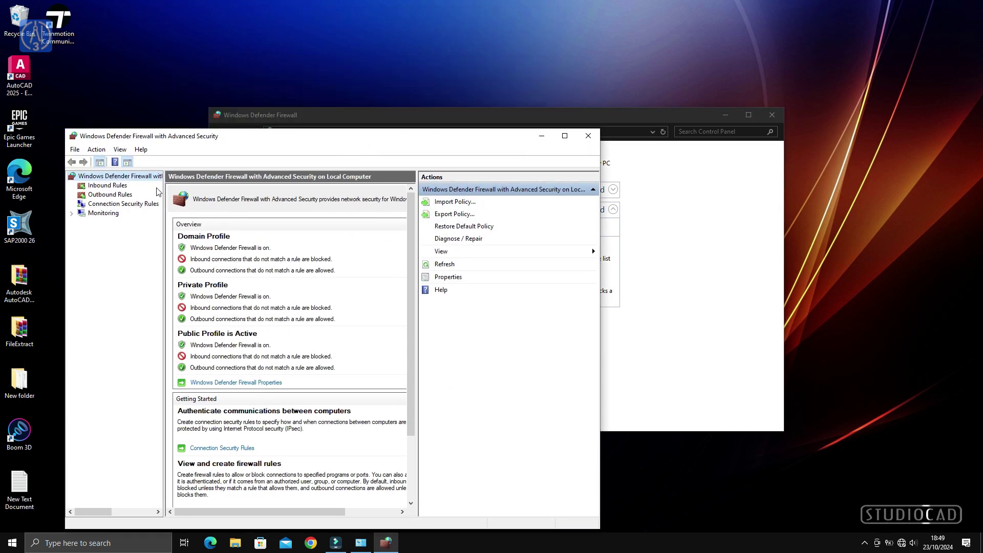
pyautogui.click(104, 186)
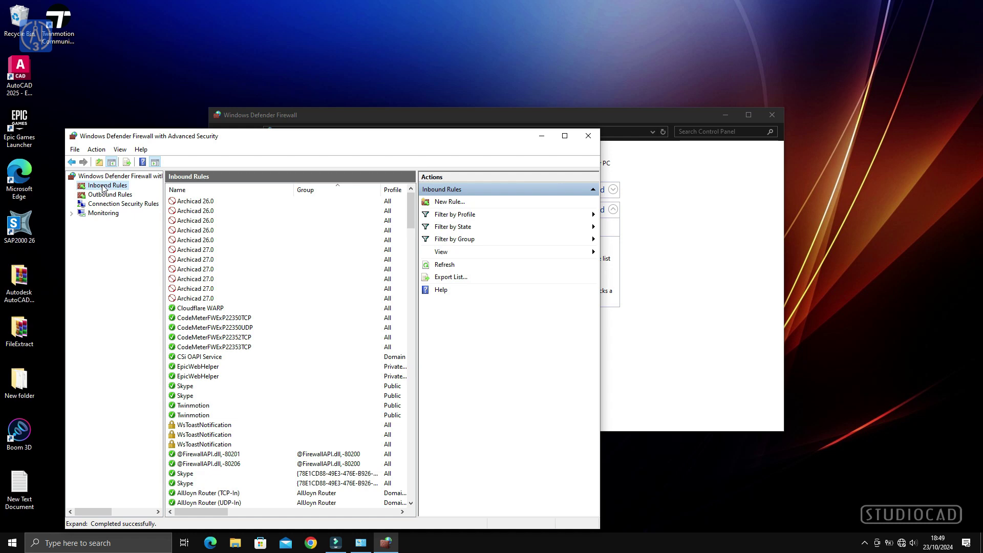
pyautogui.click(448, 201)
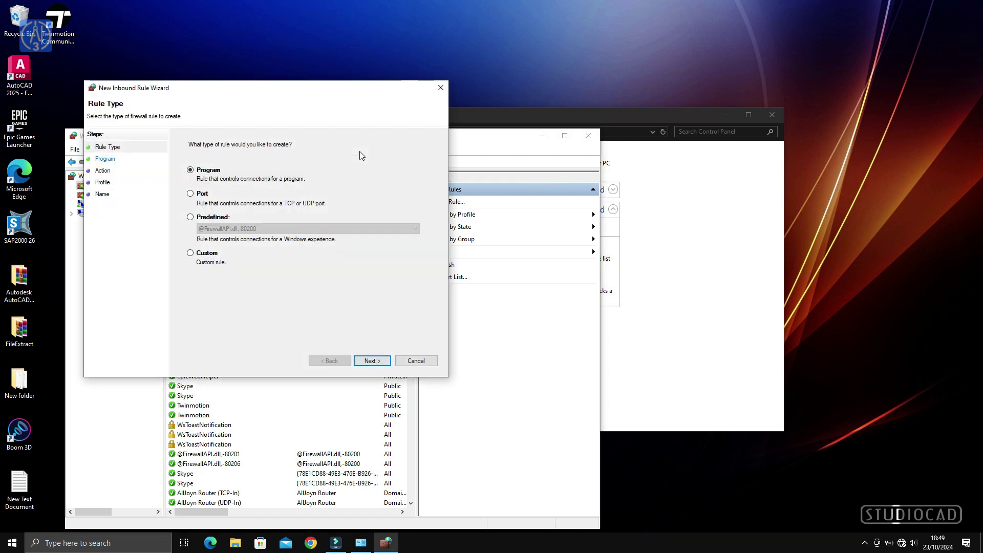
pyautogui.moveTo(299, 89); pyautogui.dragTo(318, 131)
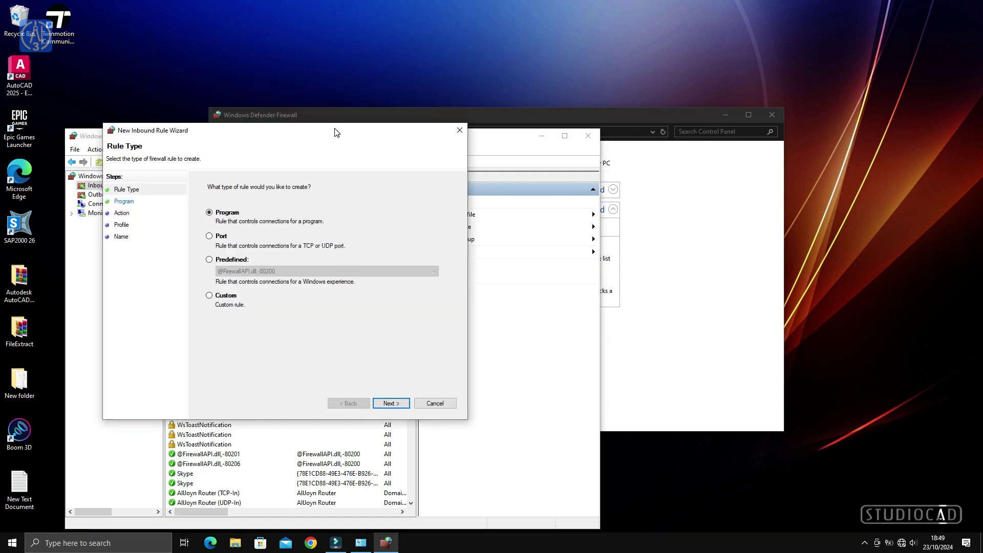
pyautogui.click(390, 403)
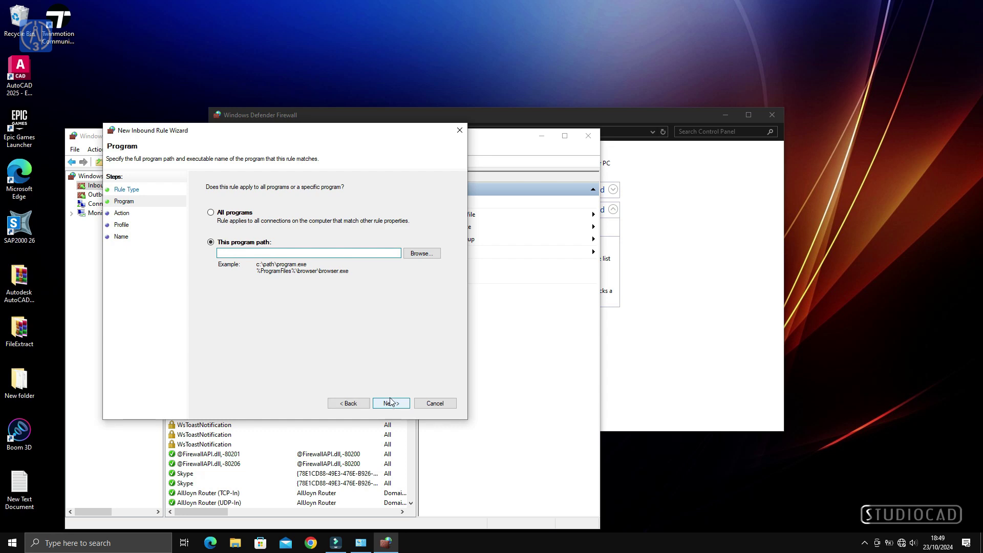
# Step: Copy the AutoCAD 2025 install folder path from the desktop shortcut's file location
pyautogui.rightClick(28, 70)
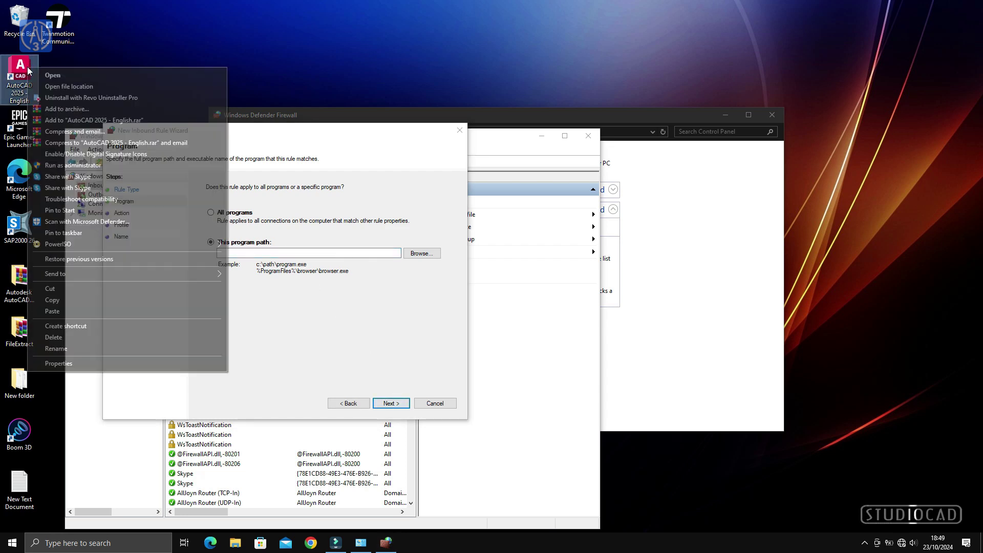
pyautogui.click(67, 86)
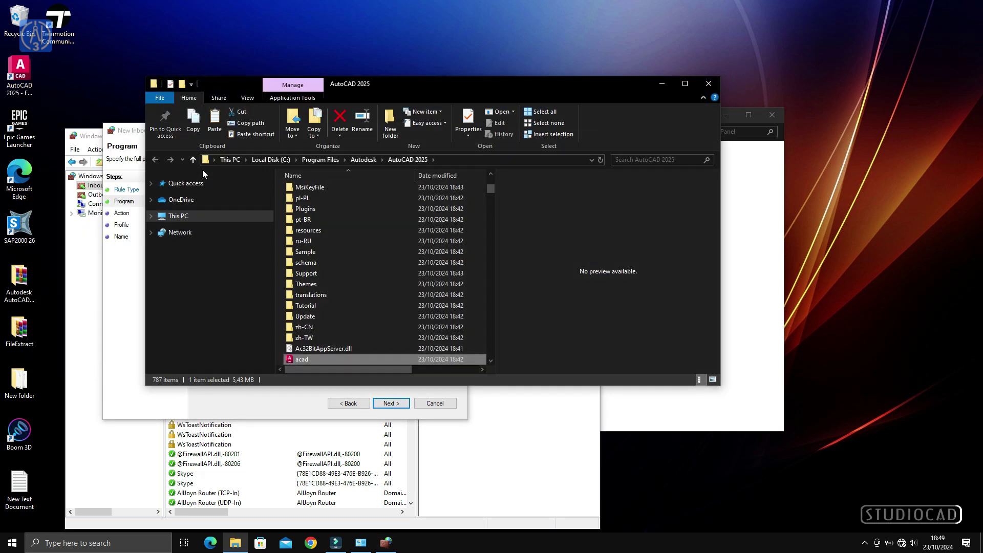
pyautogui.click(484, 159)
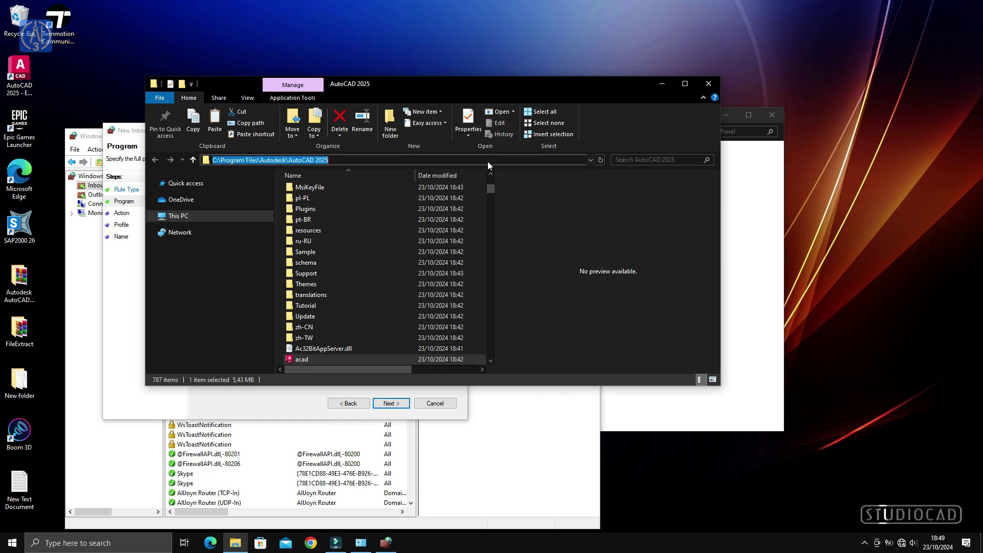
pyautogui.rightClick(488, 162)
pyautogui.click(549, 196)
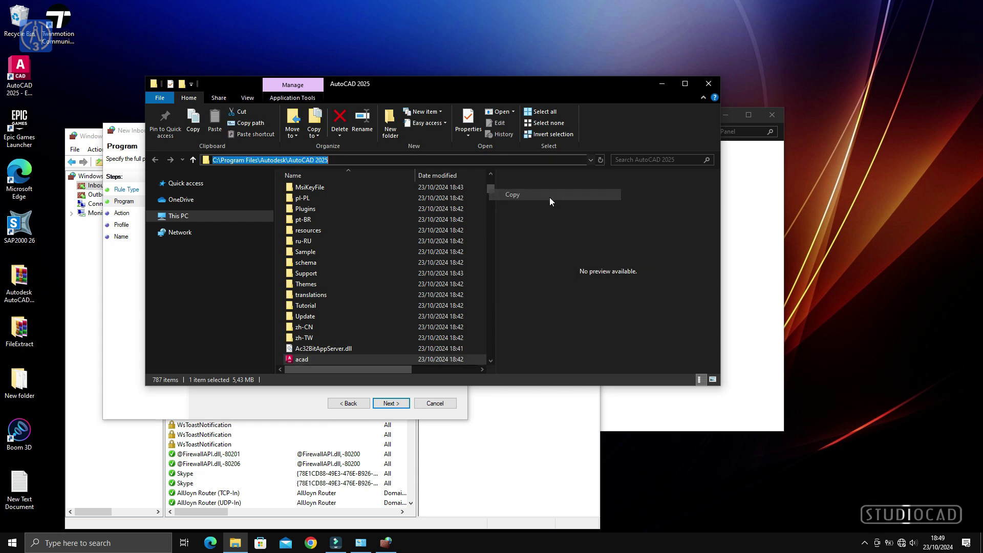
pyautogui.click(707, 84)
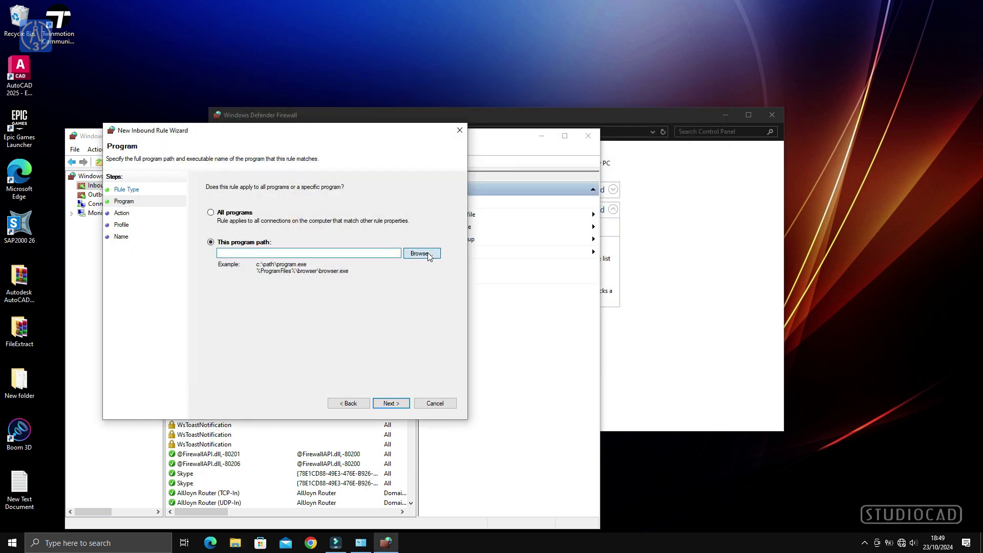
# Step: Browse to the AutoCAD 2025 folder and select acad.exe as the rule's program
pyautogui.click(419, 254)
pyautogui.click(404, 163)
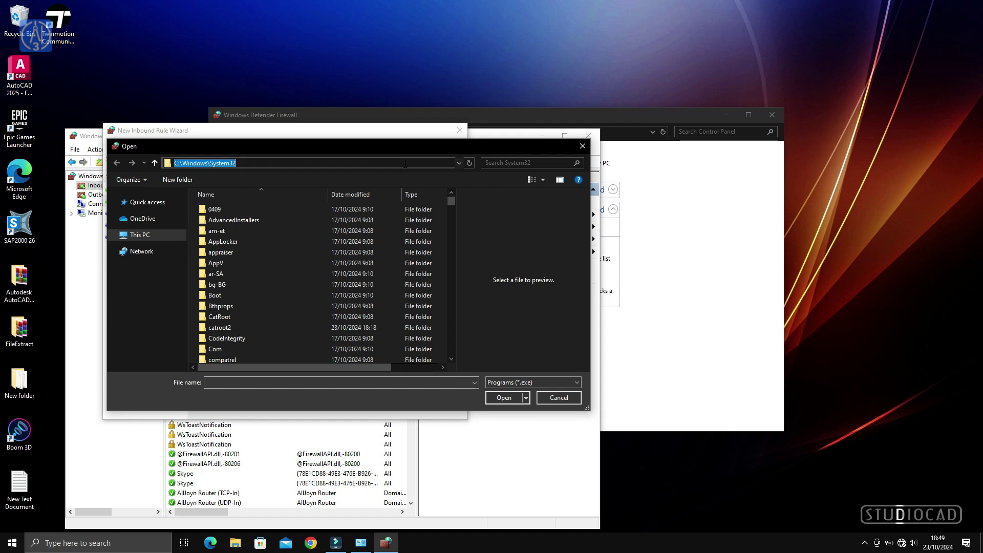
pyautogui.rightClick(405, 163)
pyautogui.click(462, 207)
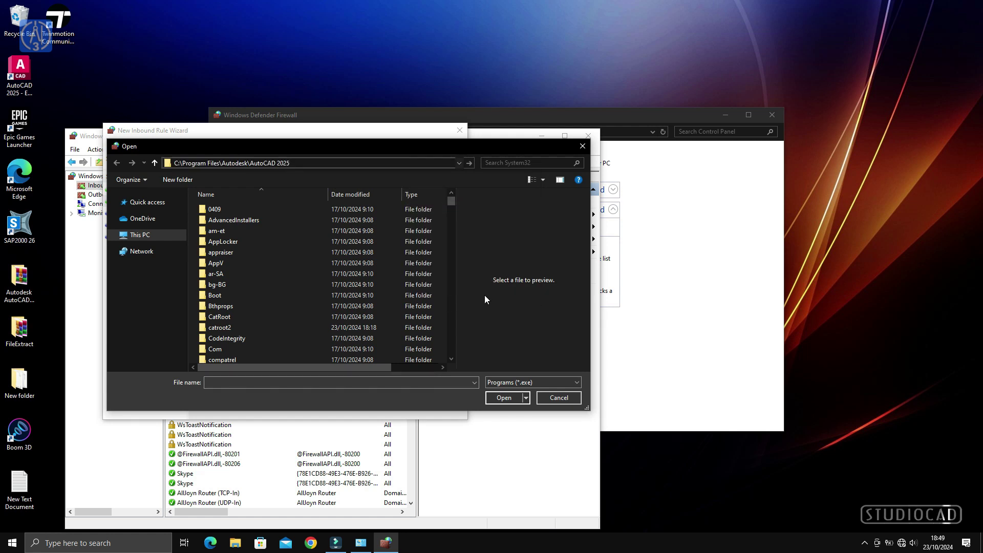
pyautogui.click(469, 163)
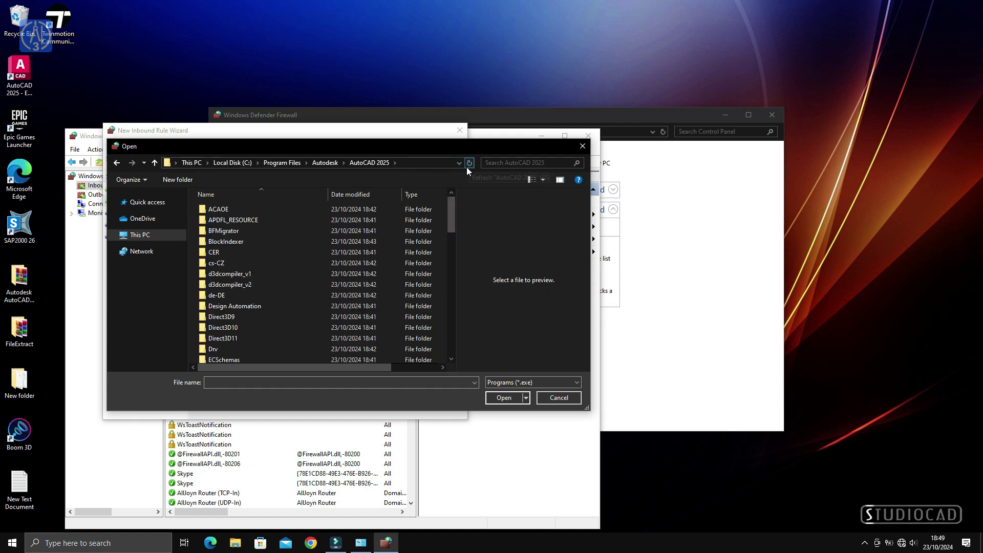
pyautogui.scroll(-5, 388, 254)
pyautogui.scroll(-3, 388, 254)
pyautogui.scroll(-4, 388, 254)
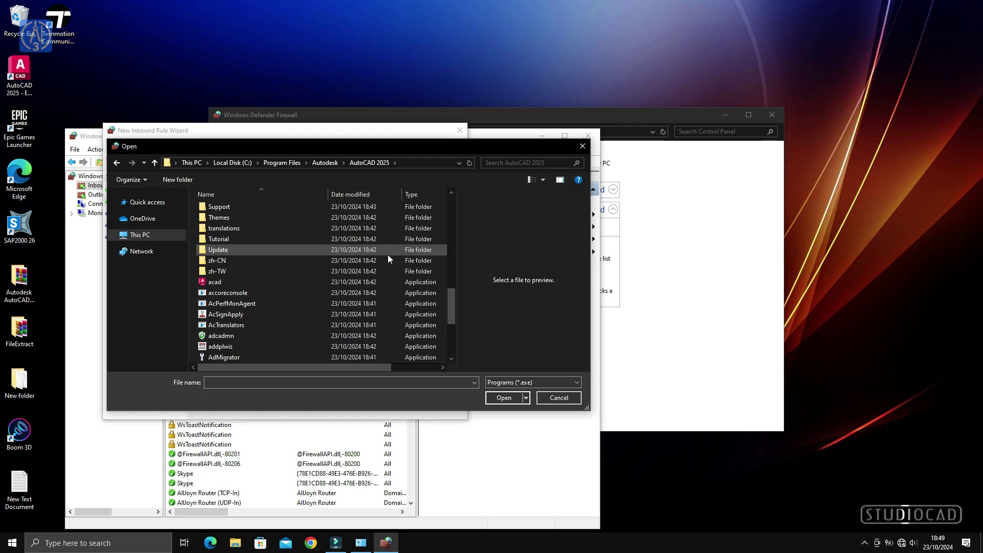
pyautogui.click(321, 280)
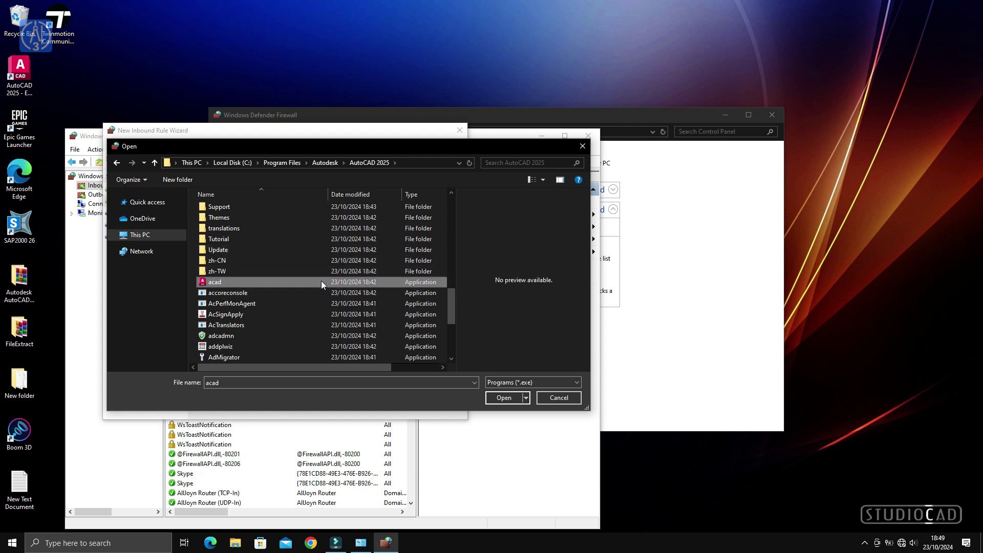
pyautogui.click(503, 397)
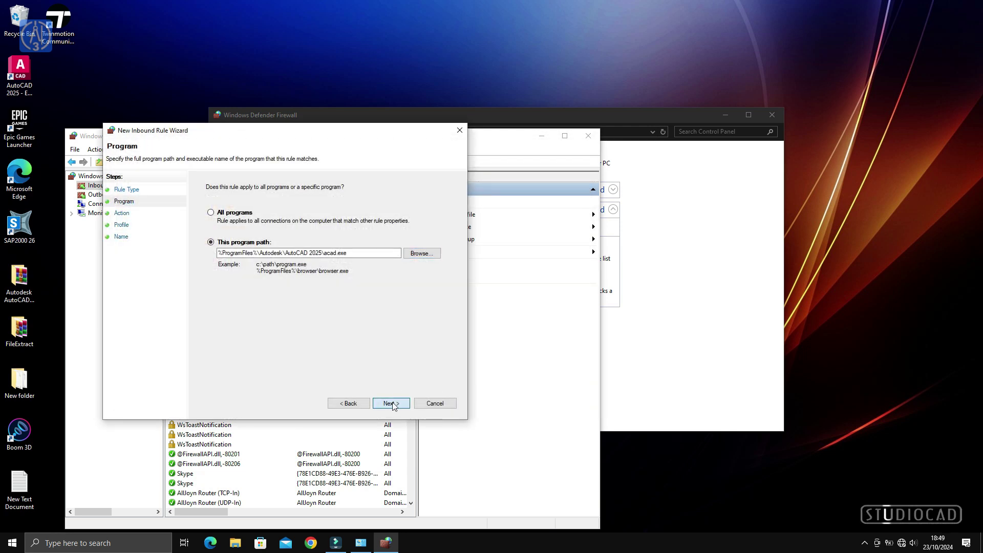
# Step: Set the inbound rule to block the connection for all profiles
pyautogui.click(391, 403)
pyautogui.click(262, 287)
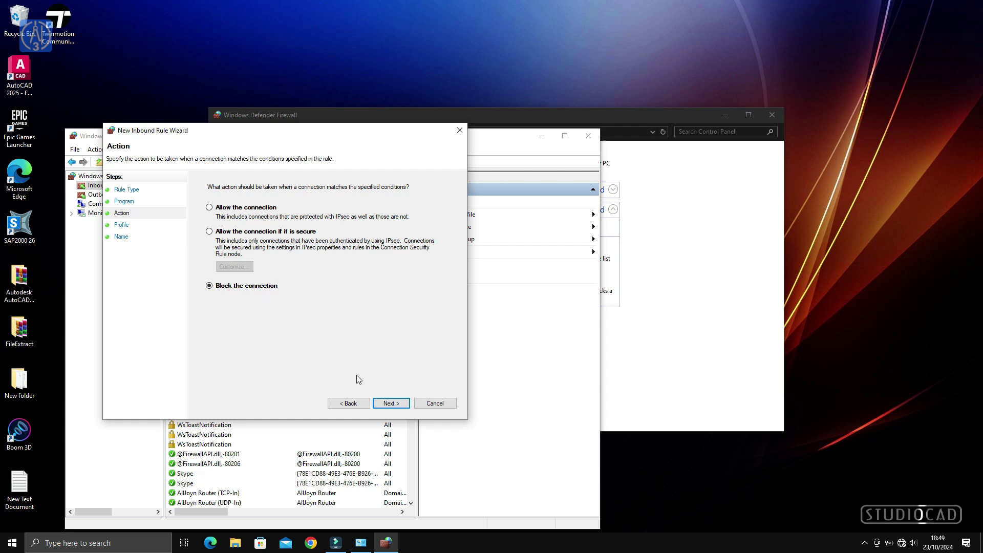
pyautogui.click(389, 404)
pyautogui.click(389, 403)
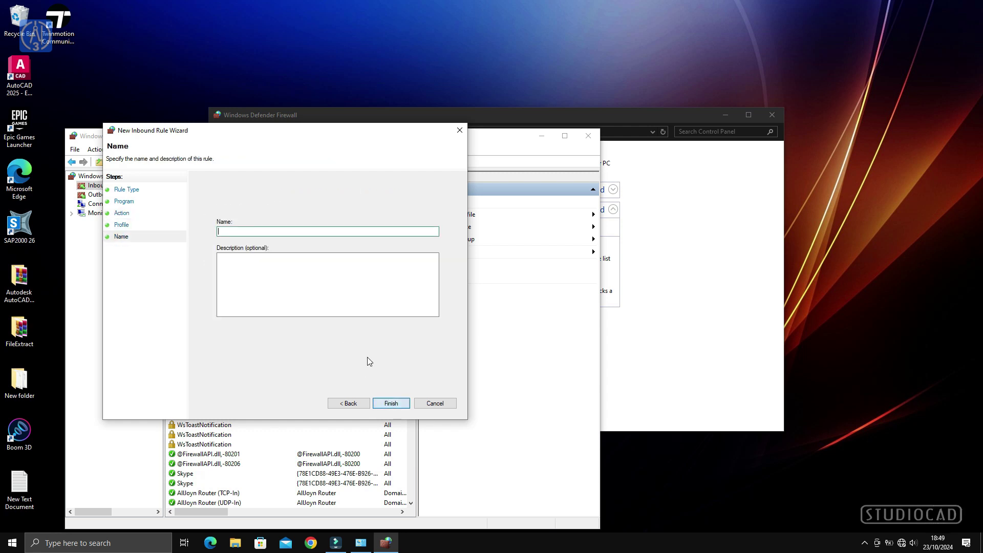
# Step: Name the rule 'Autocad 2025', copy that name, and finish the inbound rule
pyautogui.write('A')
pyautogui.write('utocad ')
pyautogui.write('2025')
pyautogui.hotkey('ctrl', 'a')
pyautogui.rightClick(246, 234)
pyautogui.click(346, 266)
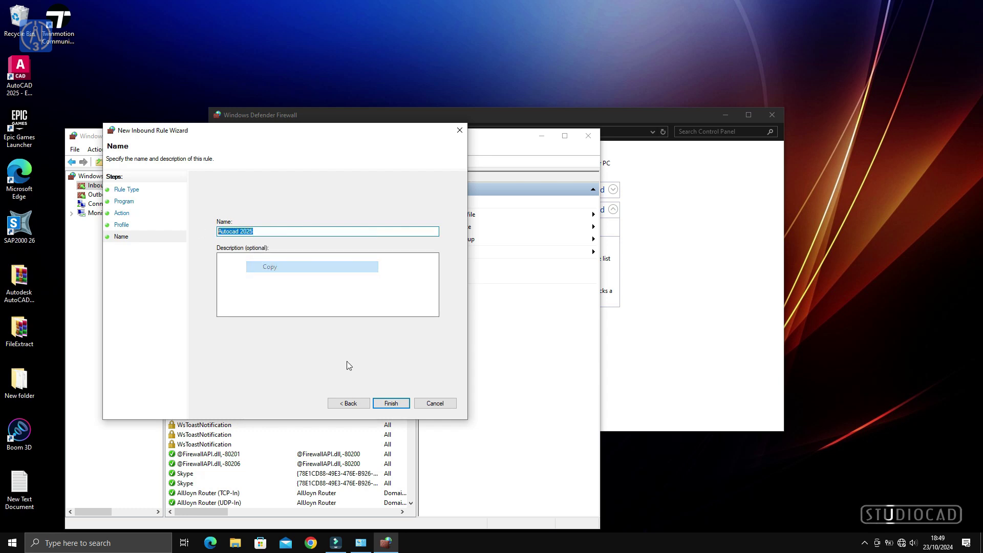
pyautogui.click(403, 407)
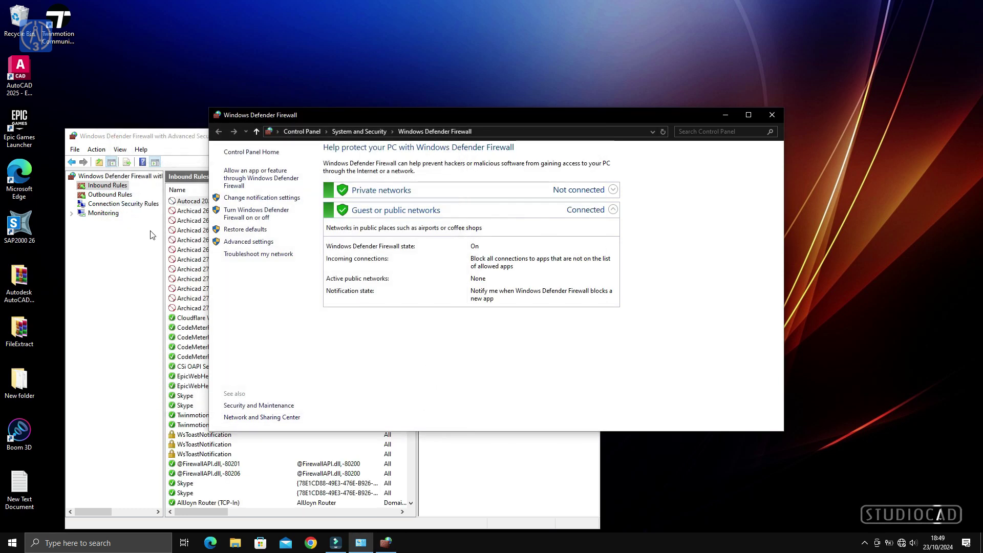
# Step: Start a new program-based outbound rule targeting AutoCAD 2025's acad.exe
pyautogui.click(100, 196)
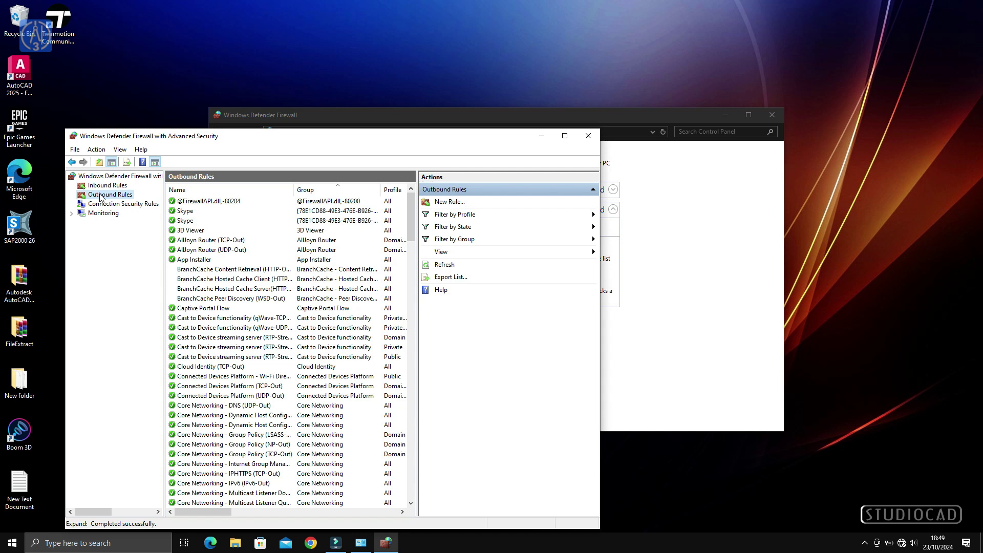
pyautogui.click(443, 202)
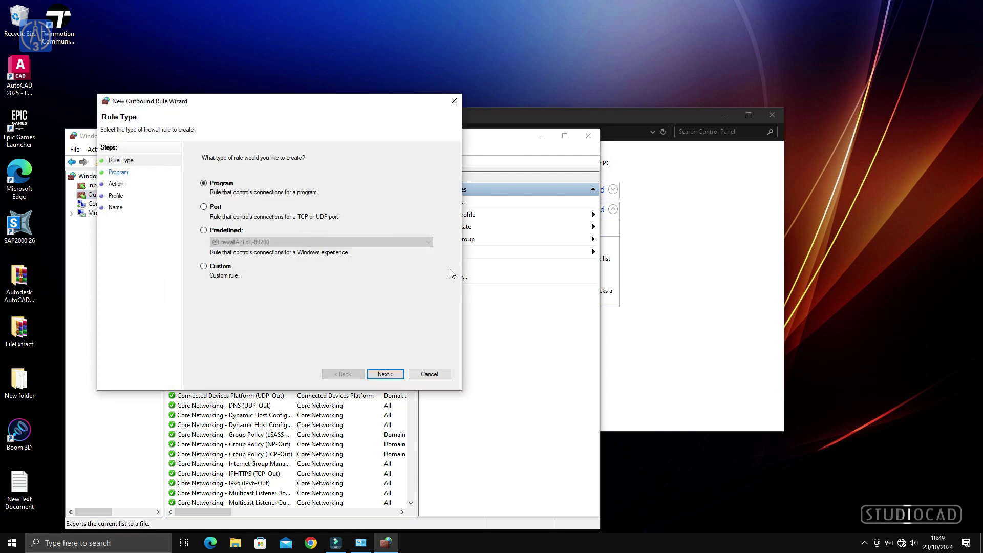
pyautogui.click(384, 374)
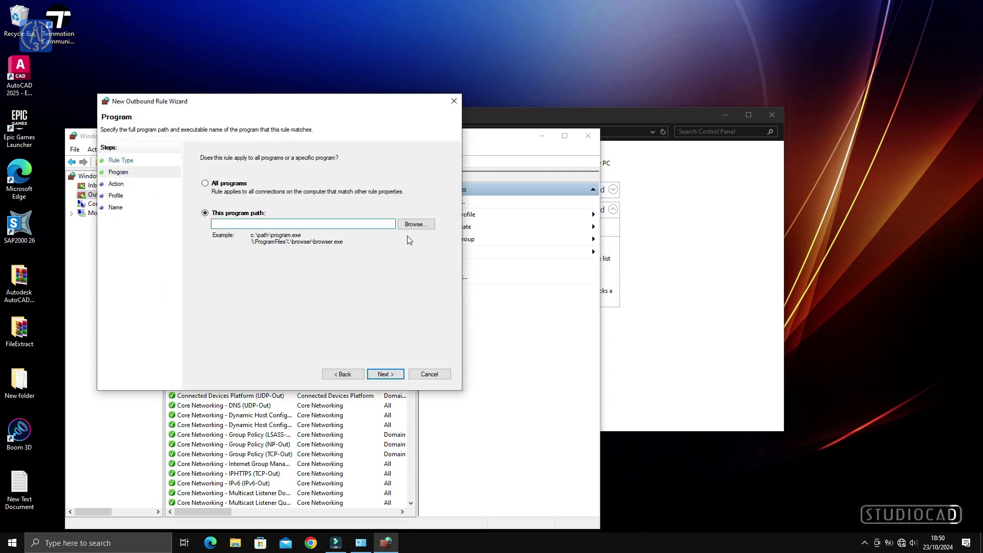
pyautogui.click(416, 224)
pyautogui.scroll(-3, 389, 260)
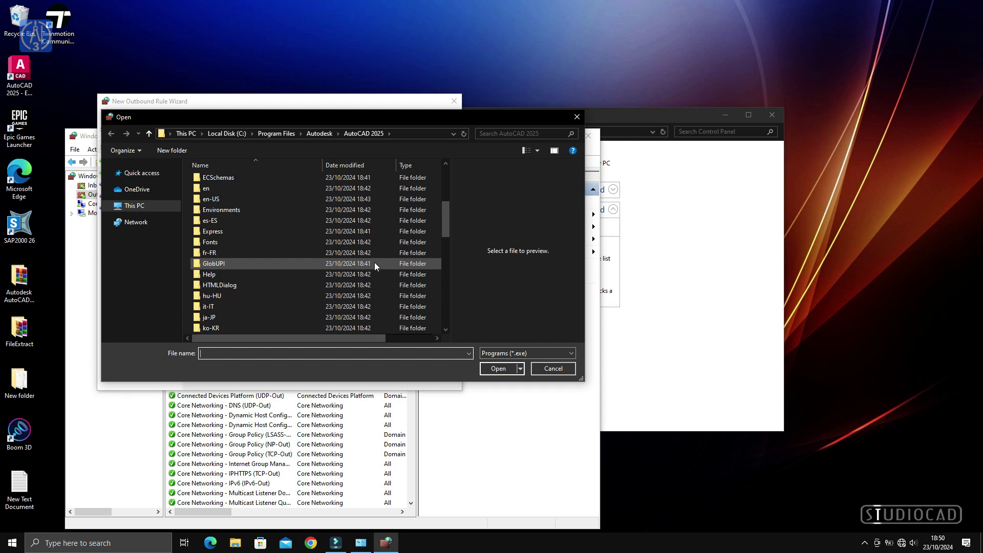
pyautogui.scroll(-5, 373, 262)
pyautogui.click(260, 253)
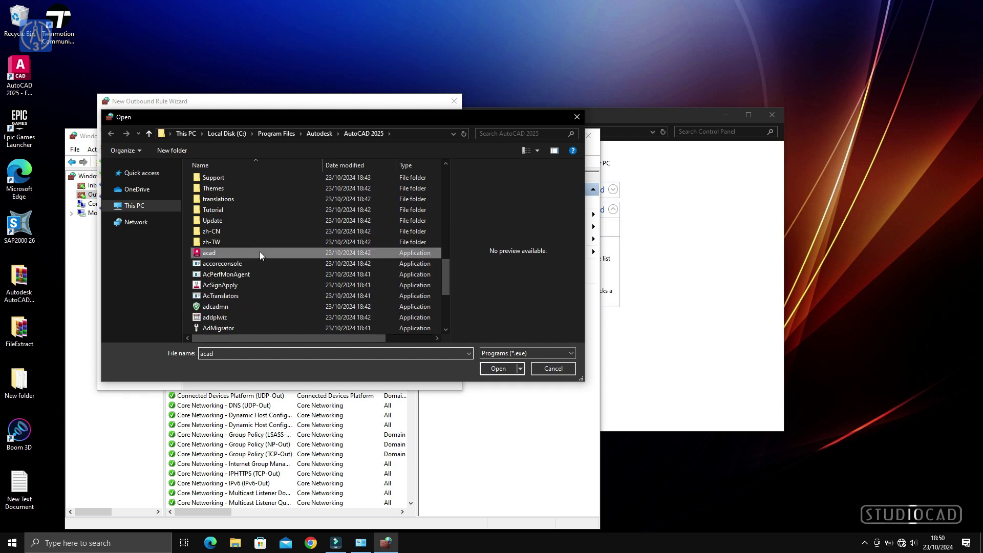
pyautogui.click(502, 369)
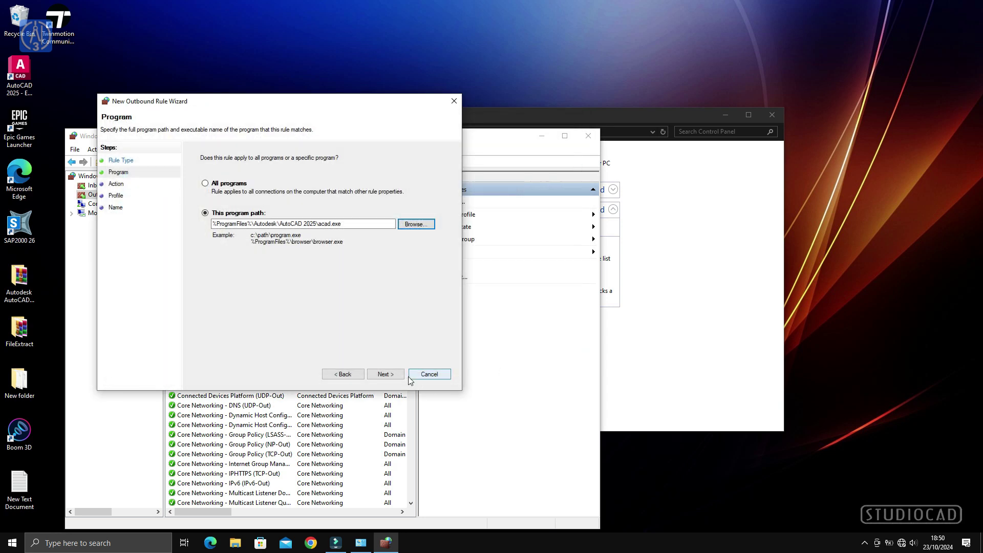
# Step: Make the outbound rule block, name it 'Autocad 2025', and close the Control Panel firewall window
pyautogui.click(397, 376)
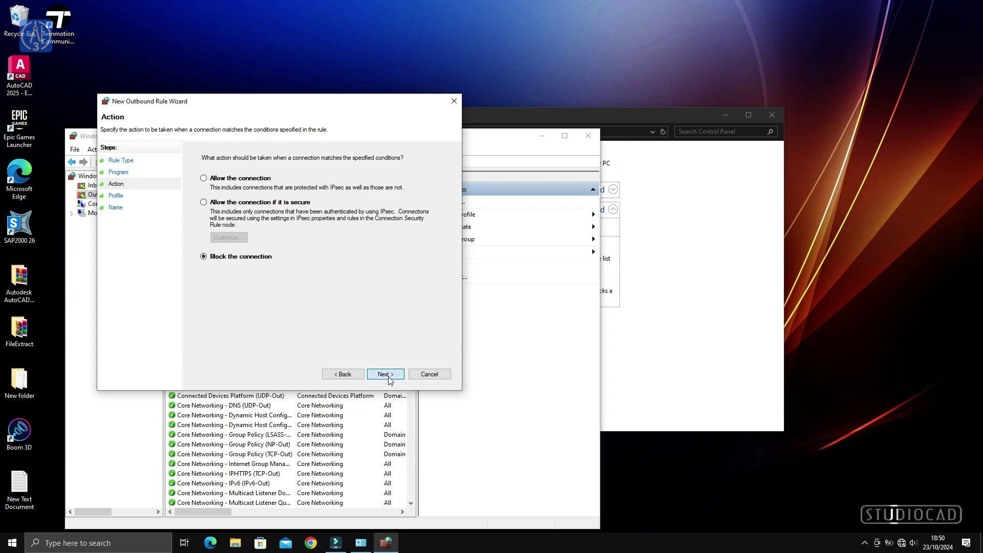
pyautogui.click(389, 377)
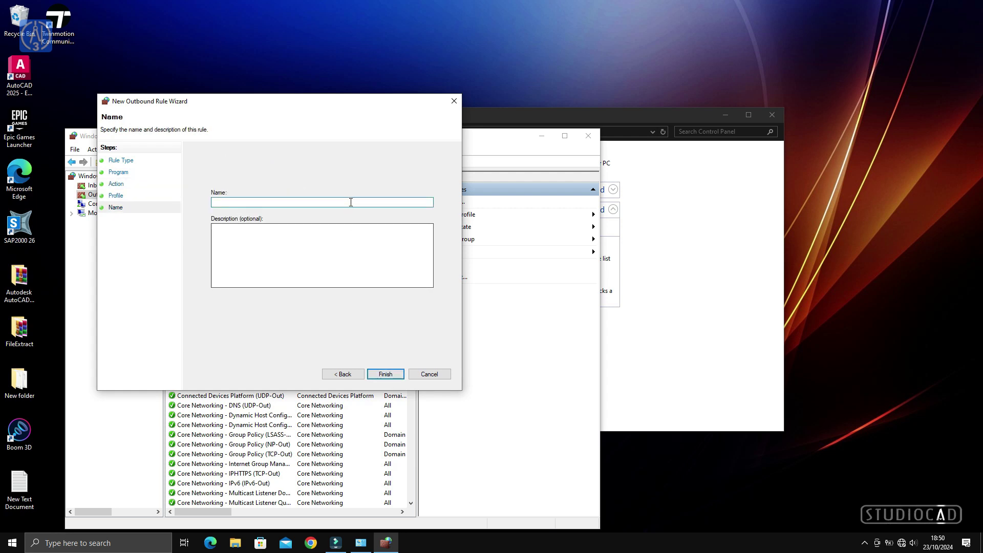
pyautogui.rightClick(350, 202)
pyautogui.click(376, 244)
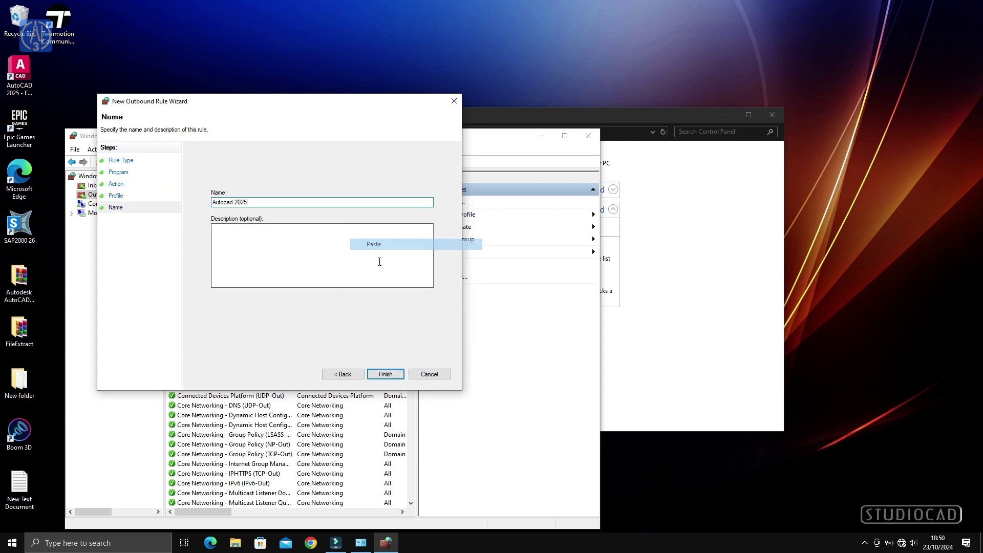
pyautogui.click(394, 372)
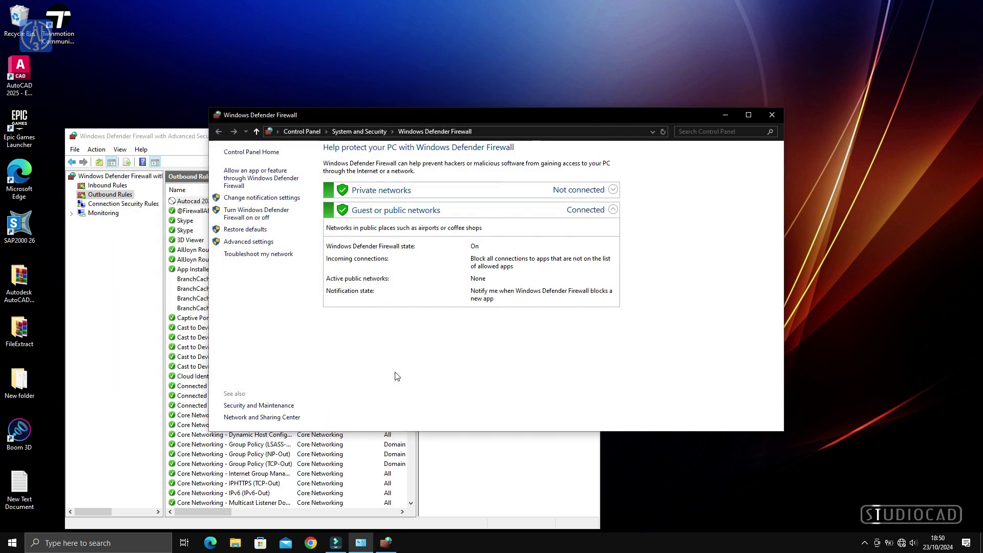
pyautogui.click(771, 114)
# Step: Close Advanced Security and open Windows Security's Virus & threat protection page
pyautogui.click(594, 137)
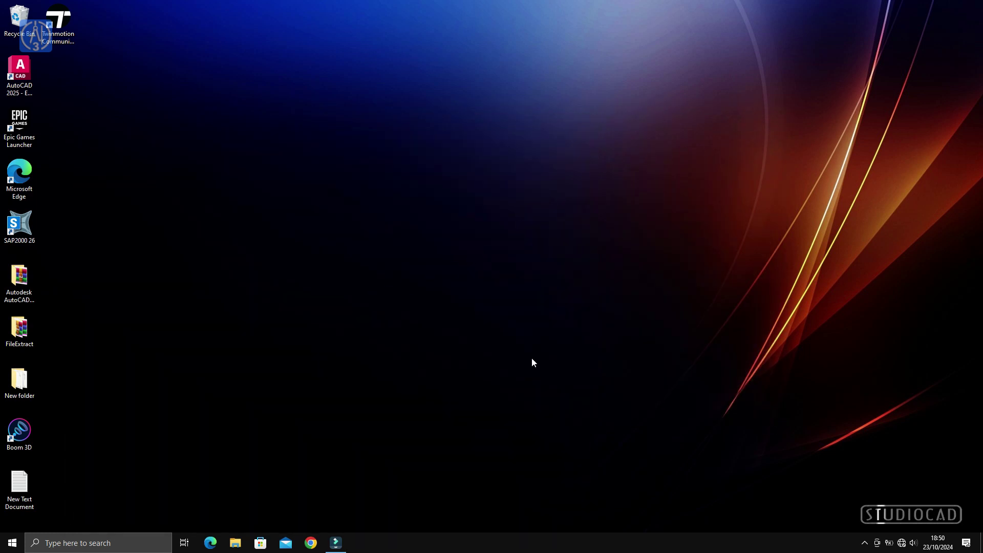
pyautogui.click(865, 543)
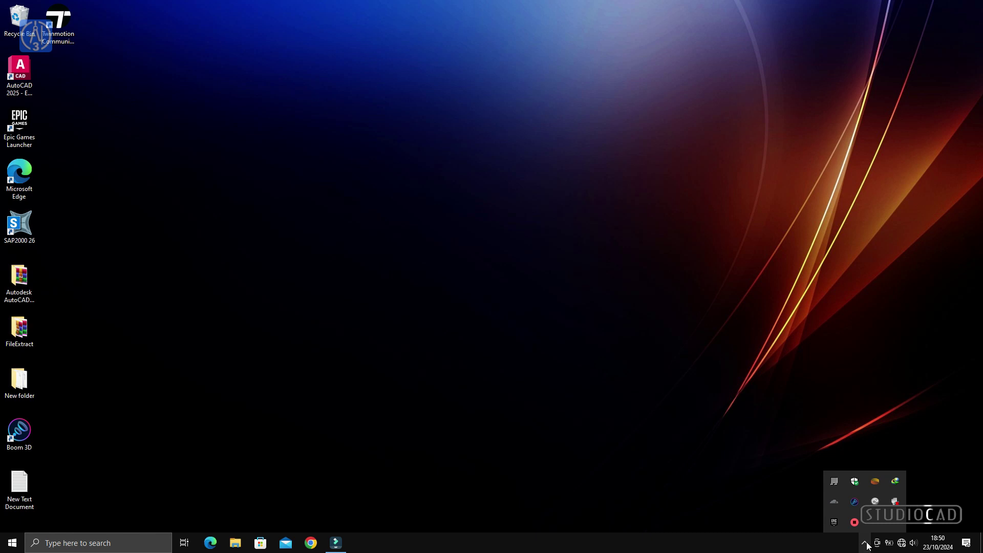
pyautogui.moveTo(894, 501)
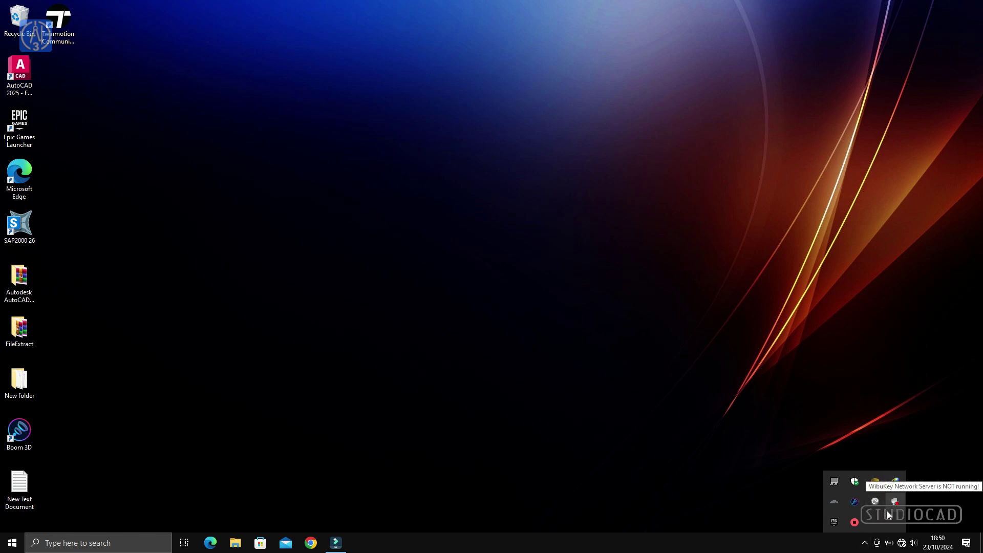
pyautogui.click(854, 488)
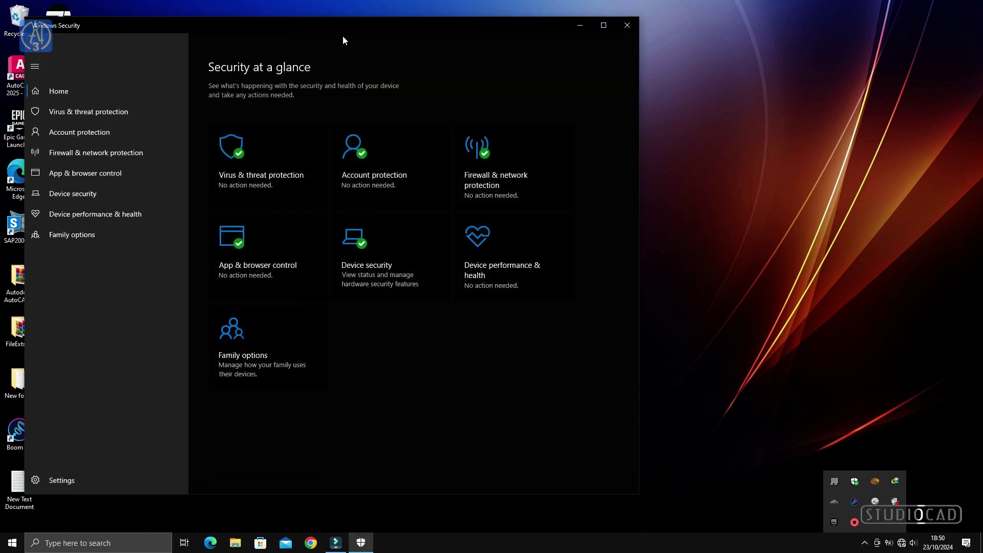
pyautogui.moveTo(342, 31); pyautogui.dragTo(528, 24)
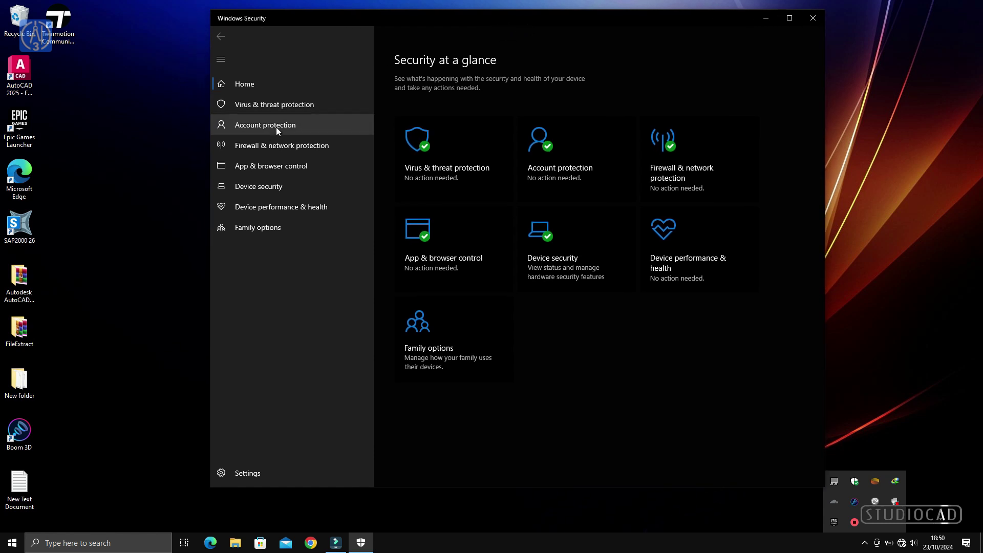
pyautogui.click(266, 109)
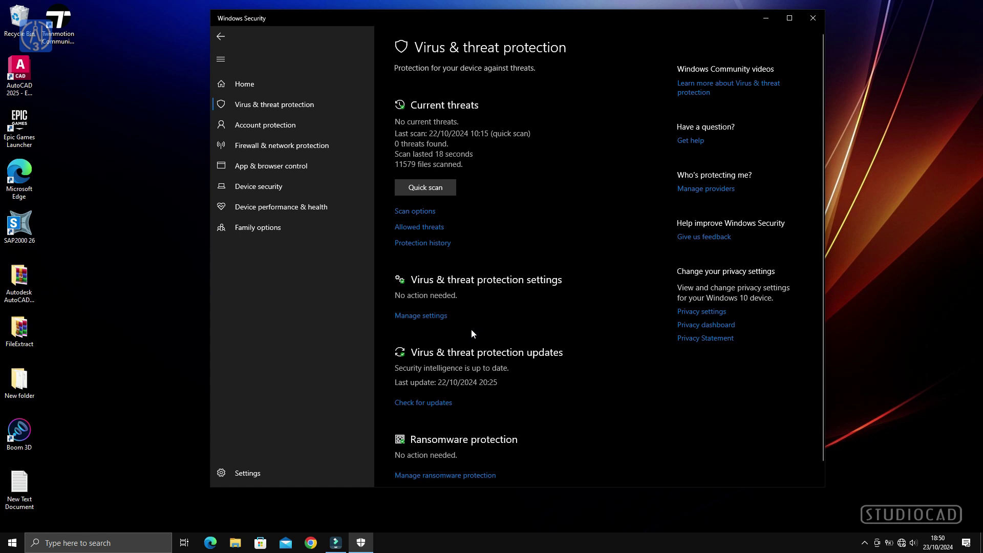
# Step: Switch off real-time and tamper protection in the Virus & threat protection settings
pyautogui.click(433, 317)
pyautogui.scroll(-1, 431, 286)
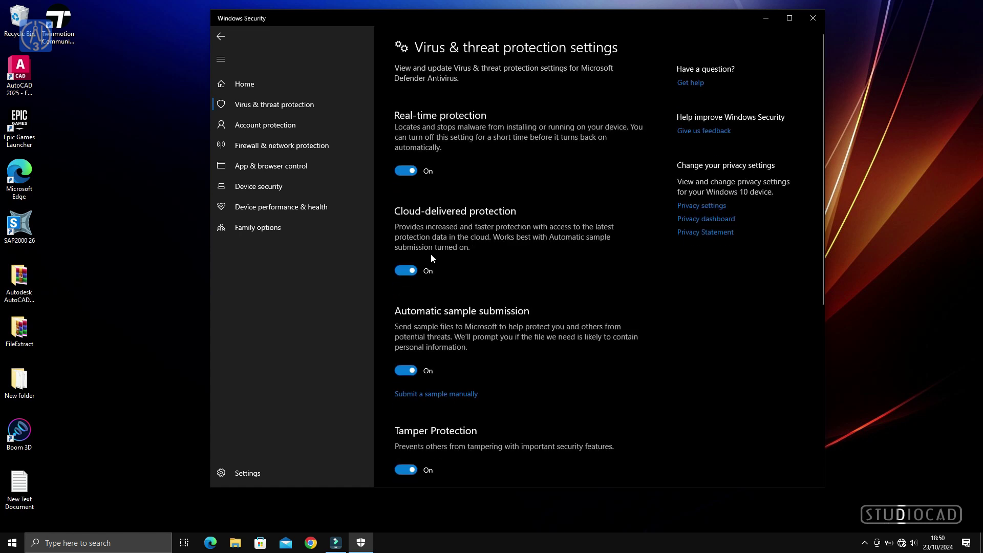
pyautogui.click(404, 172)
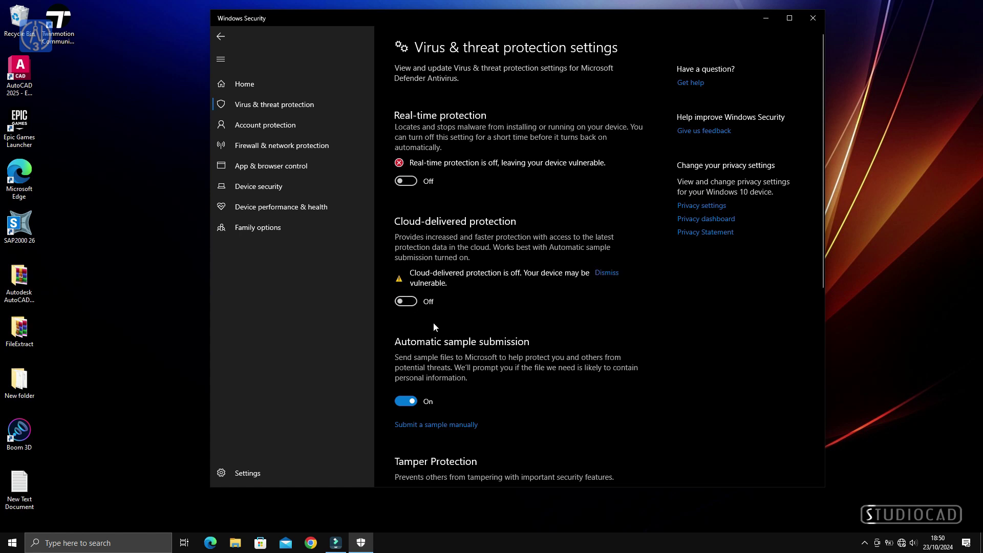
pyautogui.scroll(-5, 435, 325)
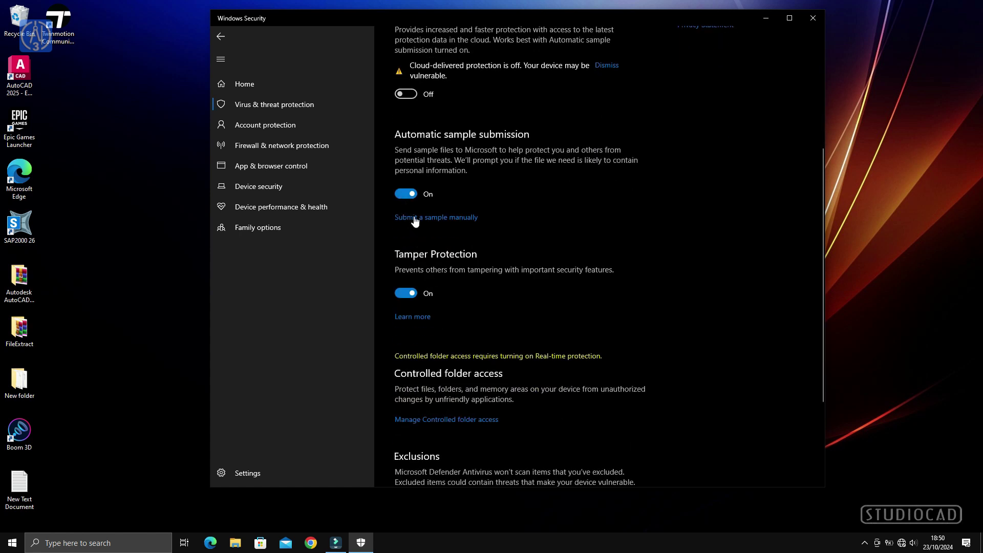
pyautogui.click(404, 294)
pyautogui.scroll(-3, 484, 312)
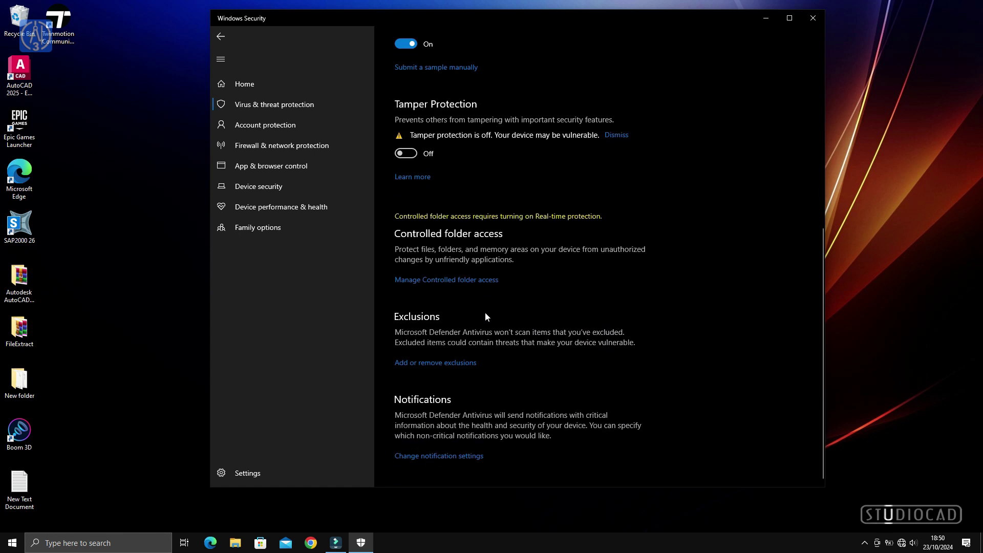
pyautogui.scroll(3, 460, 367)
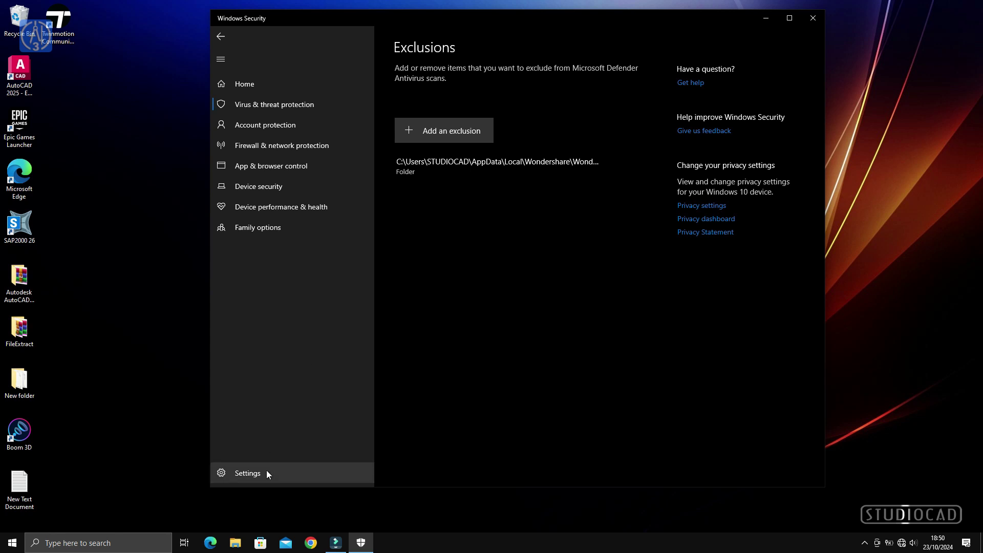
# Step: Open a File Explorer window at C:\Program Files (x86)\Common Files\Autodesk Shared\AdskLicensing\Current
pyautogui.rightClick(236, 546)
pyautogui.click(235, 508)
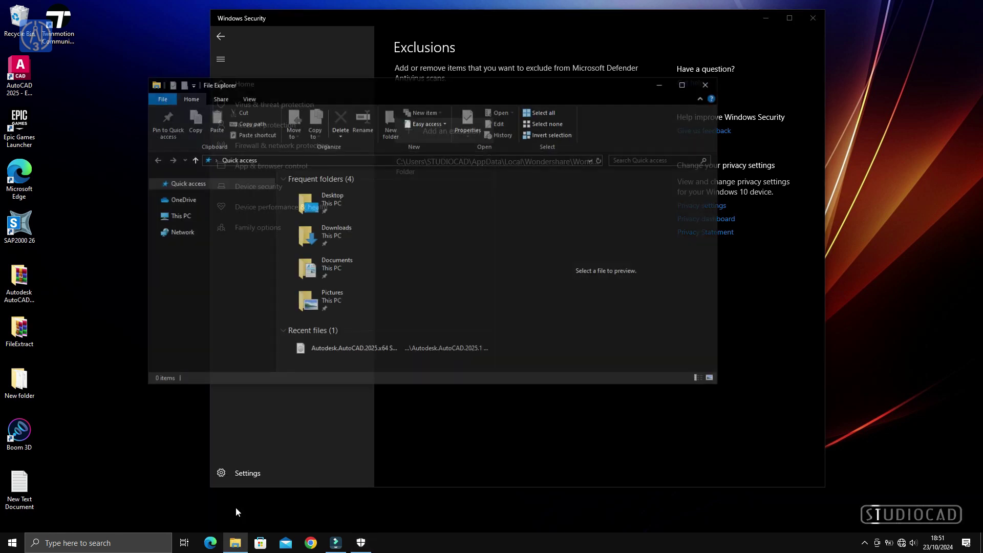
pyautogui.click(200, 216)
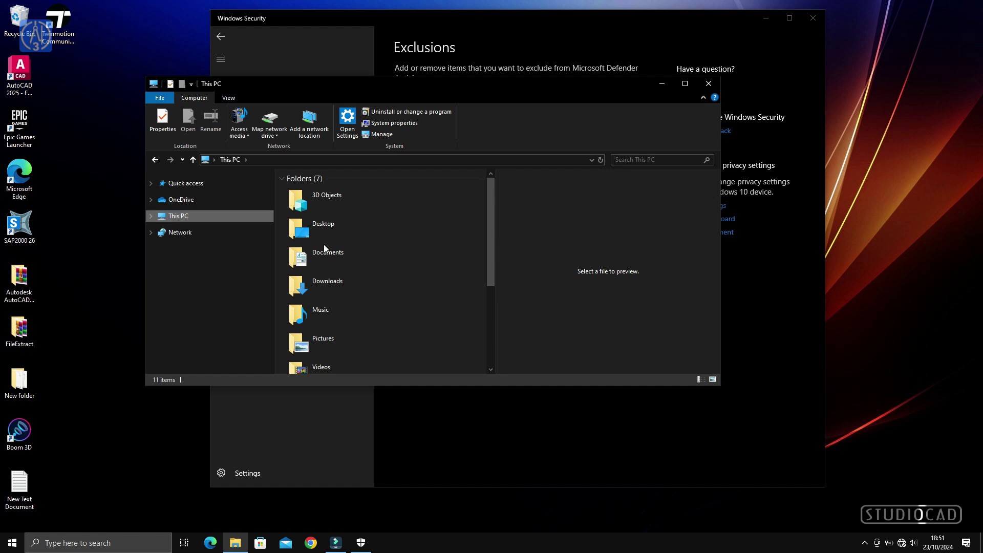
pyautogui.scroll(-5, 389, 335)
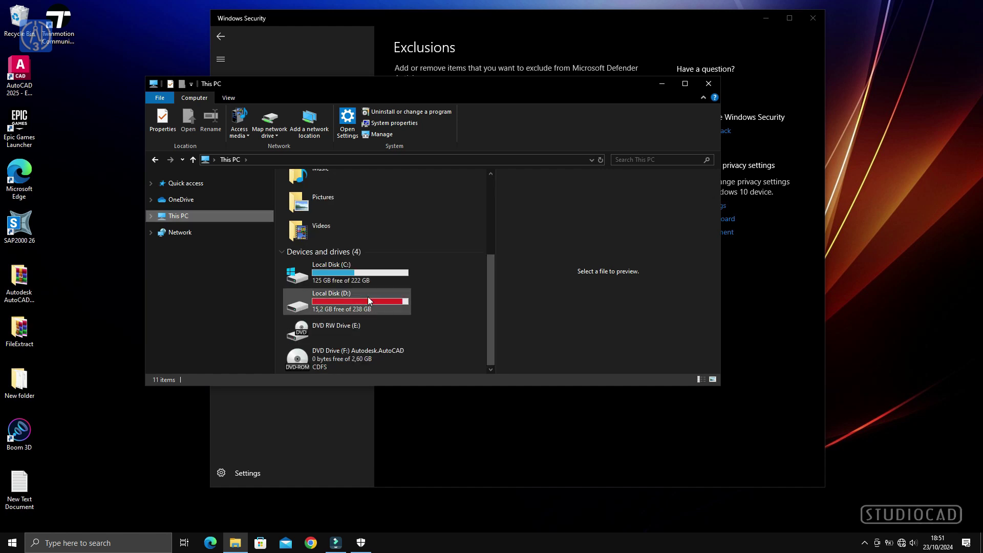
pyautogui.doubleClick(359, 272)
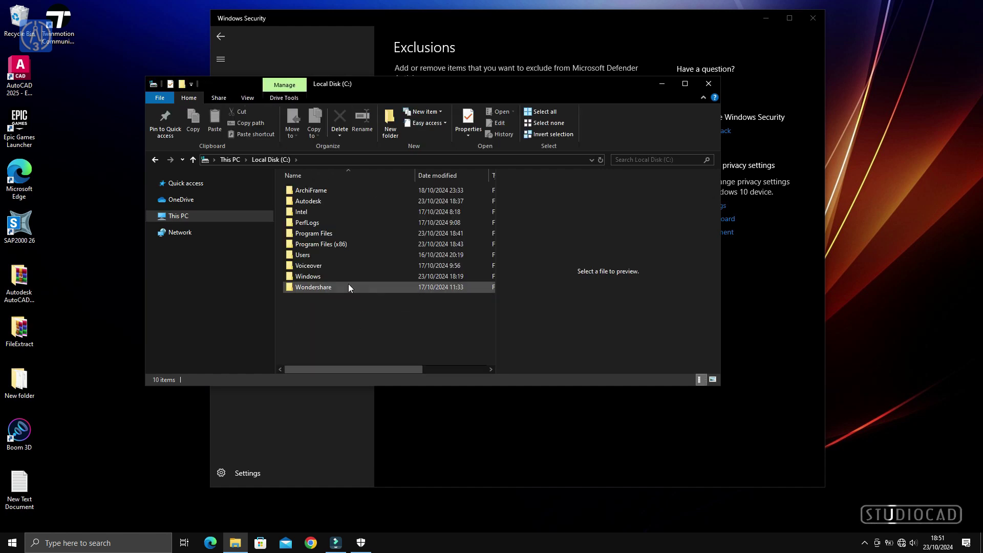
pyautogui.doubleClick(336, 245)
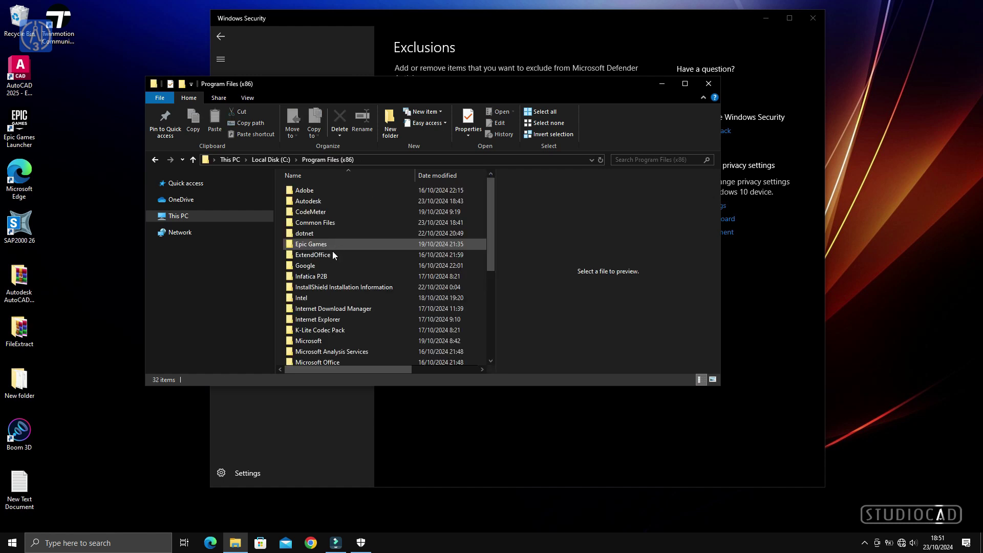
pyautogui.click(317, 223)
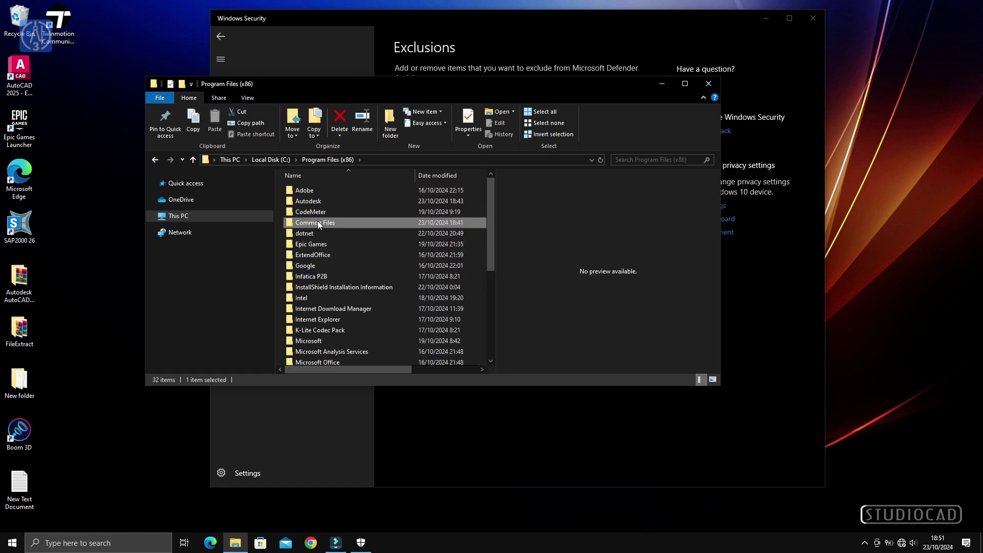
pyautogui.doubleClick(318, 223)
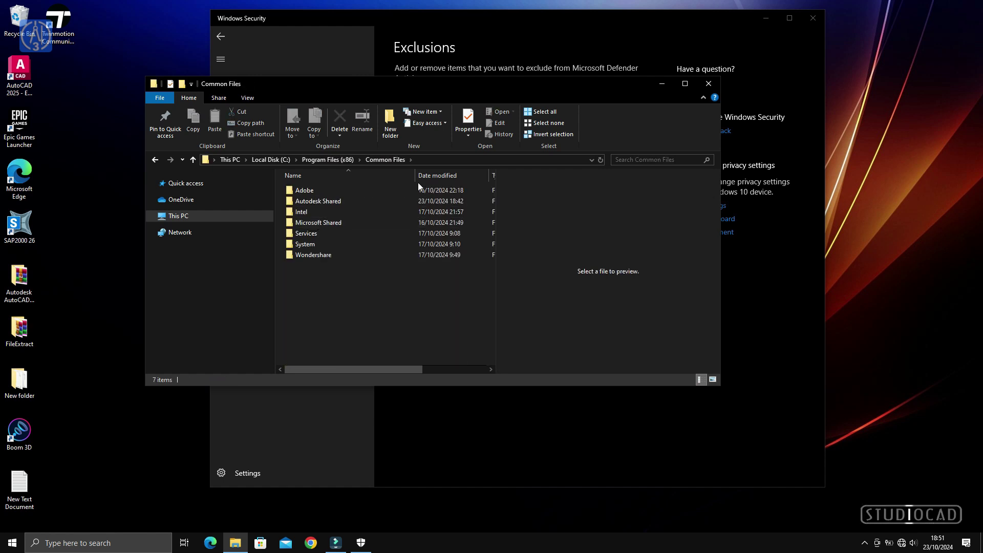
pyautogui.moveTo(318, 200)
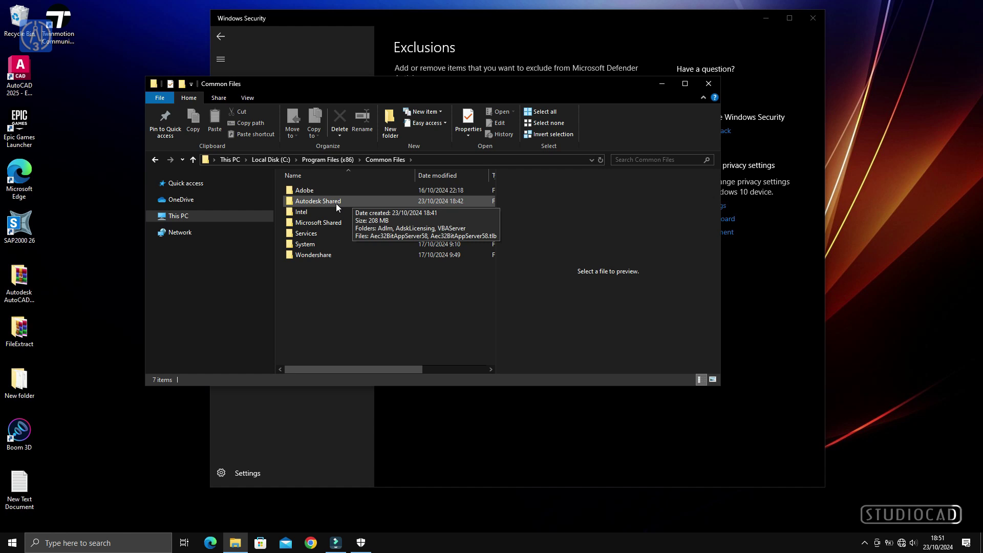
pyautogui.doubleClick(336, 204)
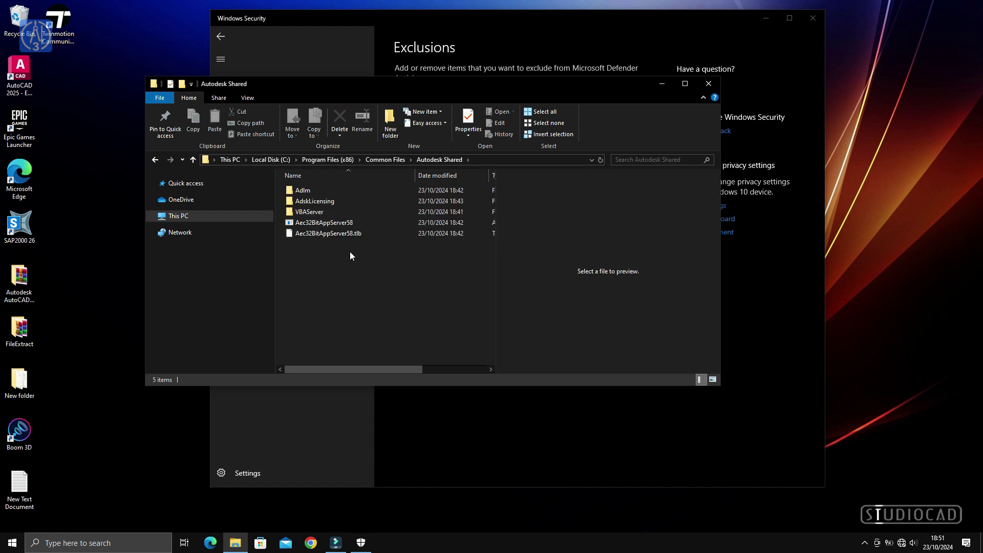
pyautogui.doubleClick(316, 201)
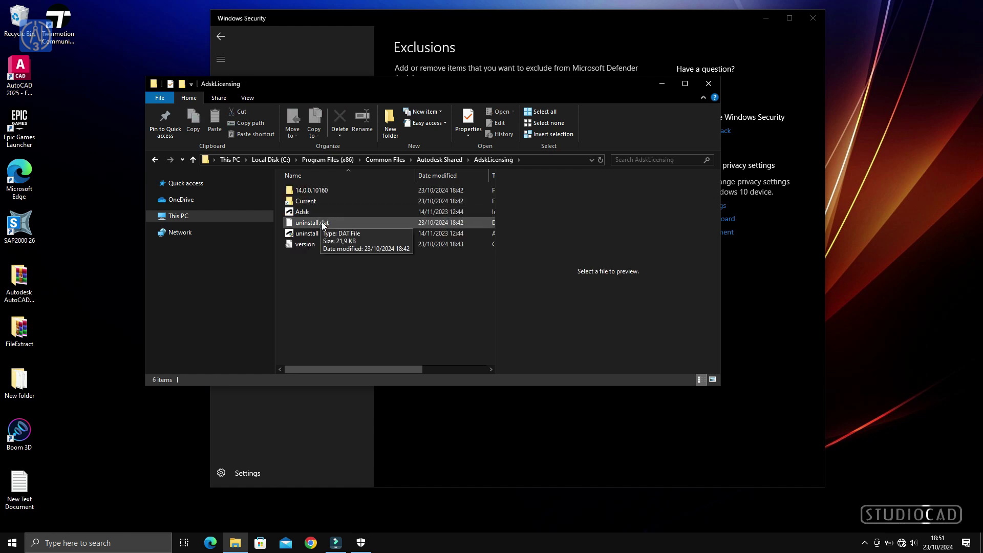
pyautogui.doubleClick(317, 200)
# Step: Copy the Current folder's full path from the address bar
pyautogui.click(321, 189)
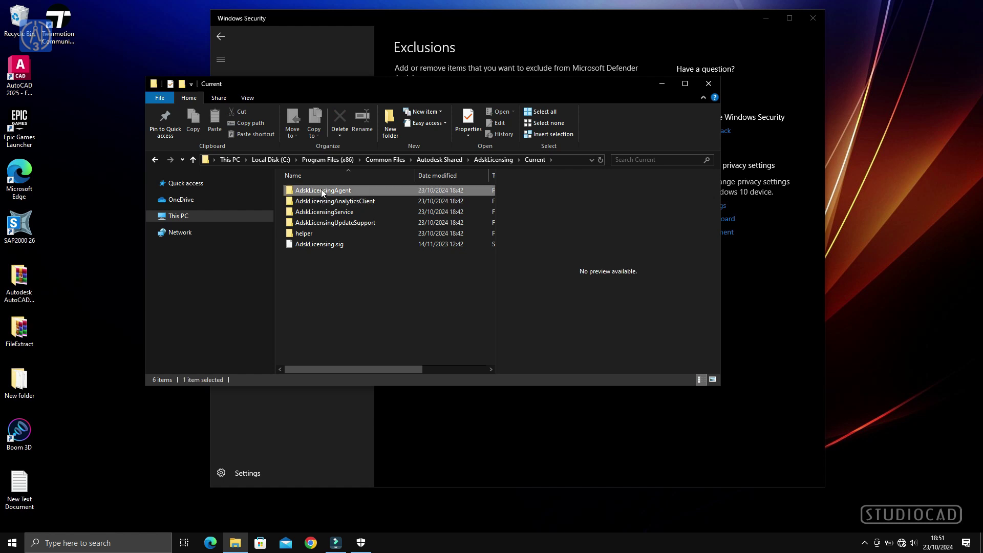
pyautogui.click(568, 159)
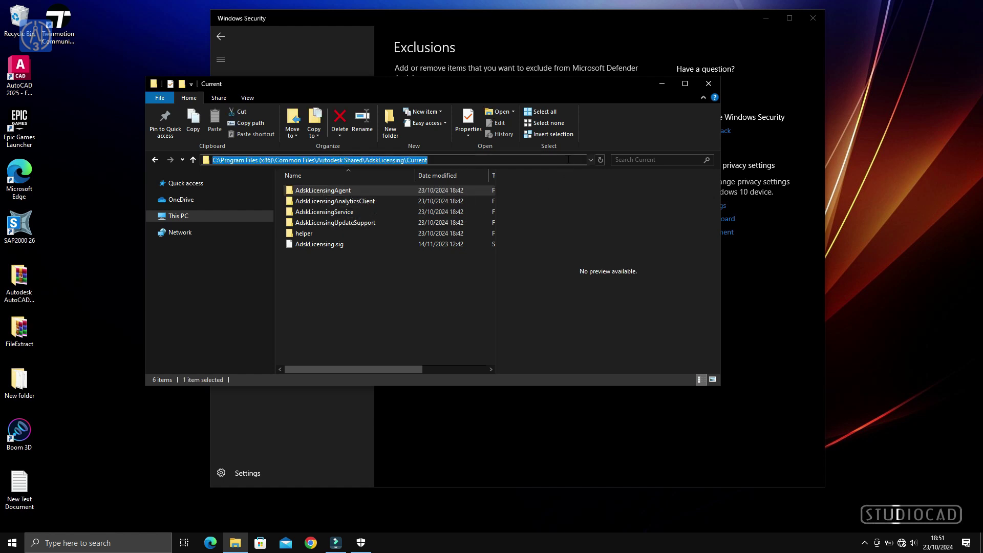
pyautogui.rightClick(568, 159)
pyautogui.click(601, 192)
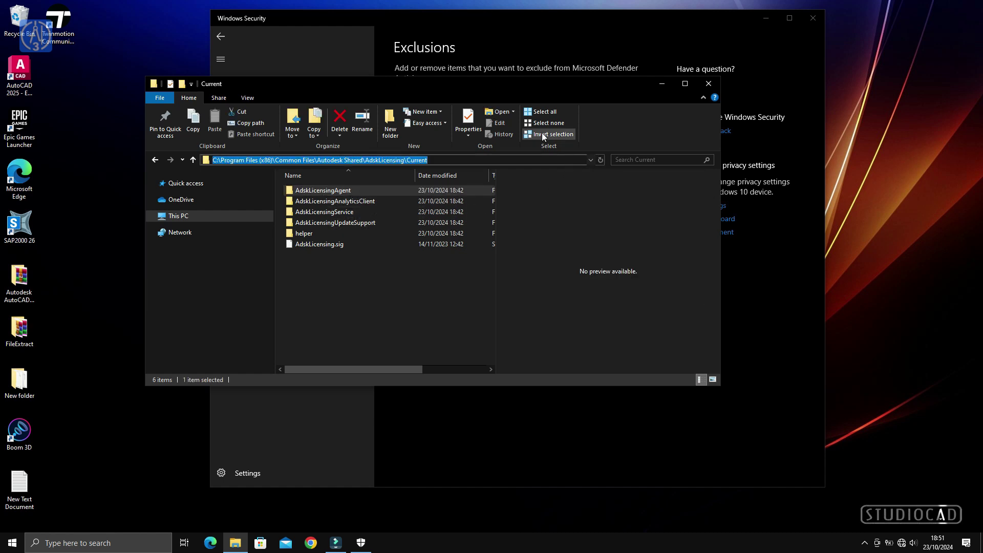
pyautogui.moveTo(517, 84); pyautogui.dragTo(490, 192)
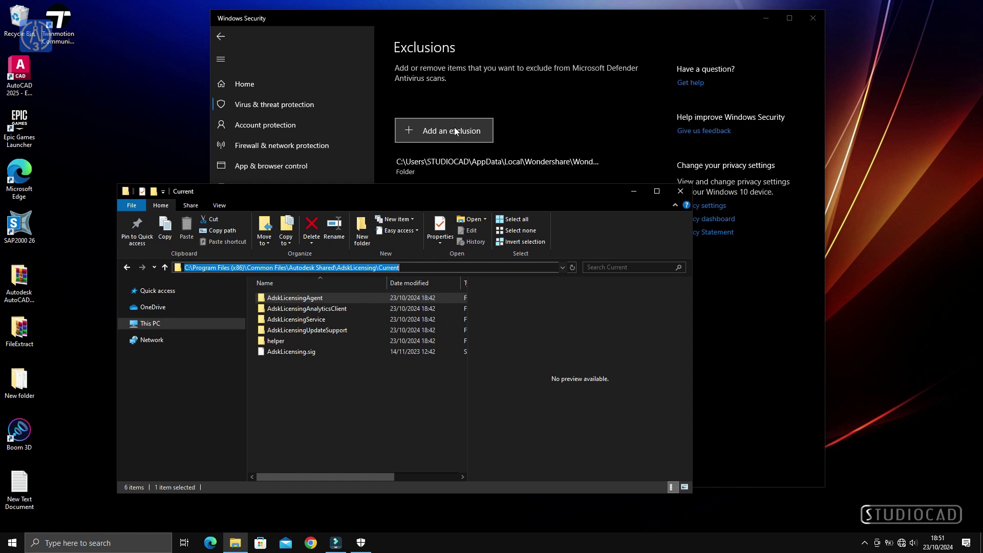
# Step: Start a folder exclusion in Windows Security and go to the pasted AdskLicensing Current path
pyautogui.click(520, 26)
pyautogui.click(476, 130)
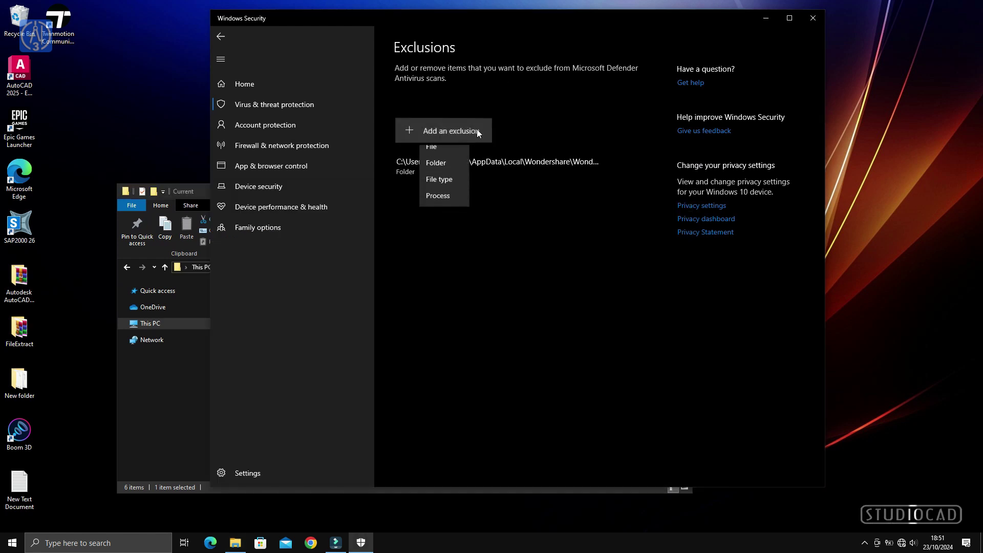
pyautogui.click(438, 168)
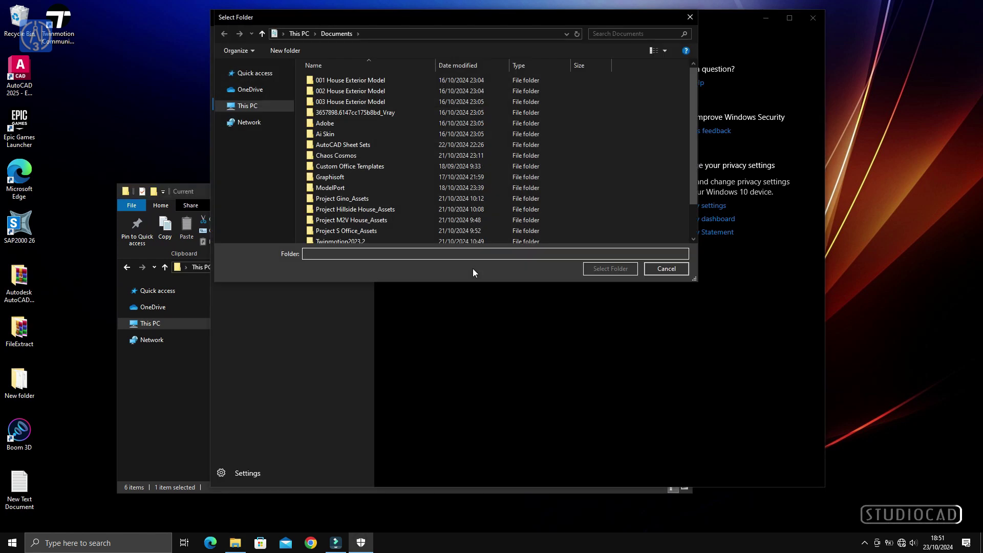
pyautogui.click(448, 35)
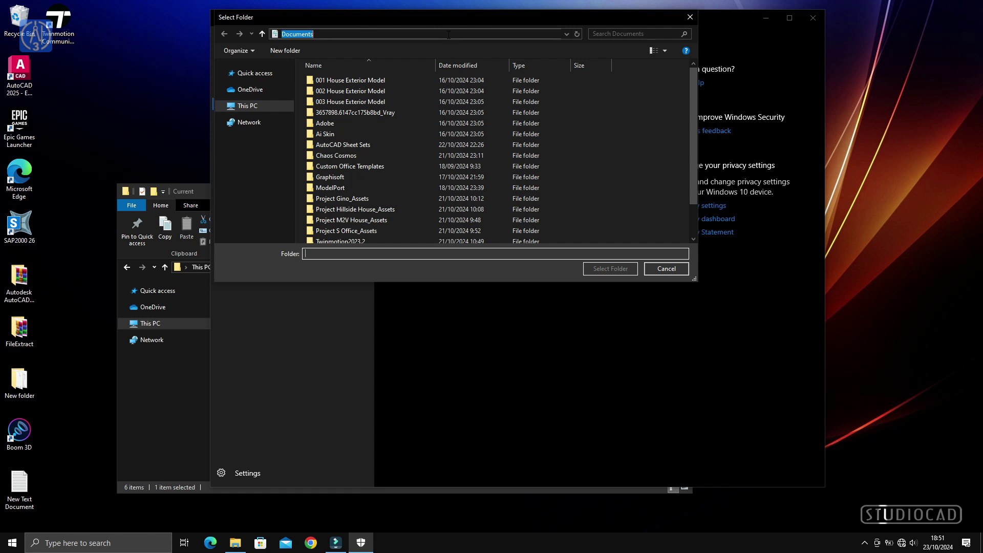
pyautogui.rightClick(448, 34)
pyautogui.click(490, 82)
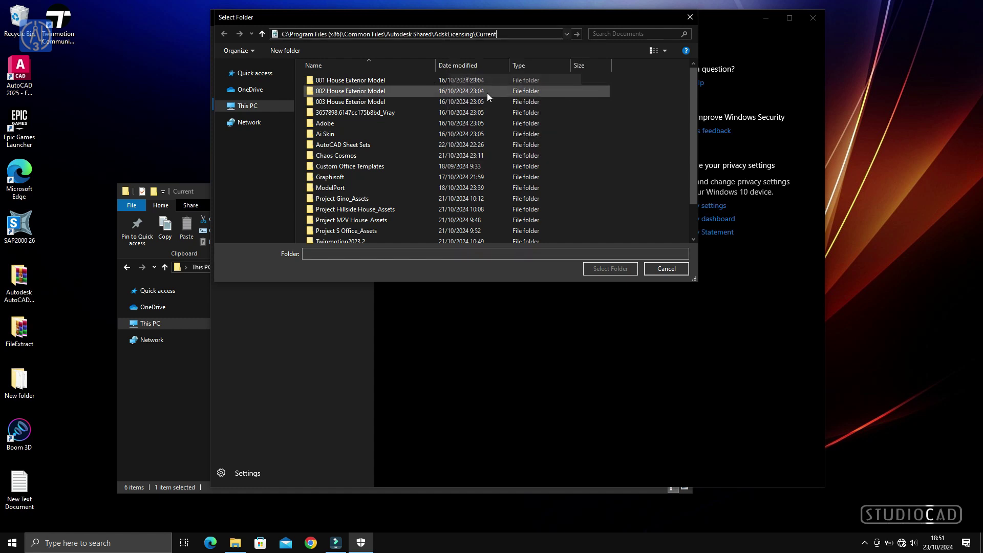
pyautogui.click(577, 34)
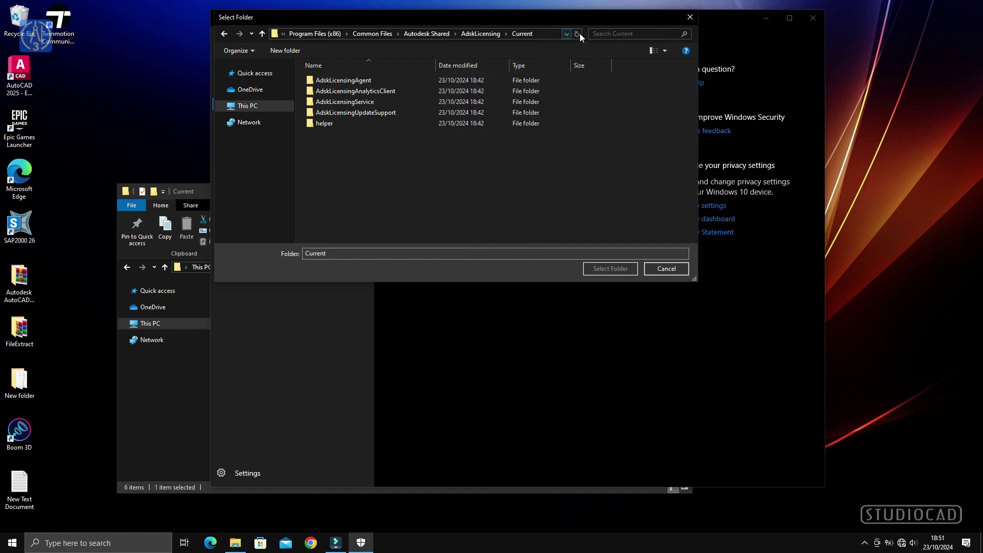
# Step: Add the AdskLicensingAgent folder as the exclusion, then minimize Windows Security
pyautogui.click(367, 81)
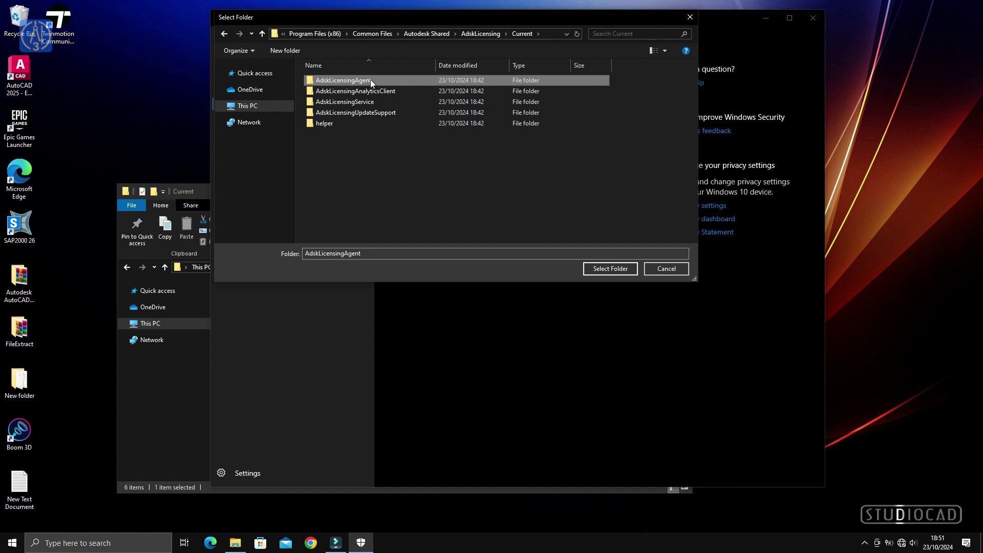
pyautogui.doubleClick(373, 79)
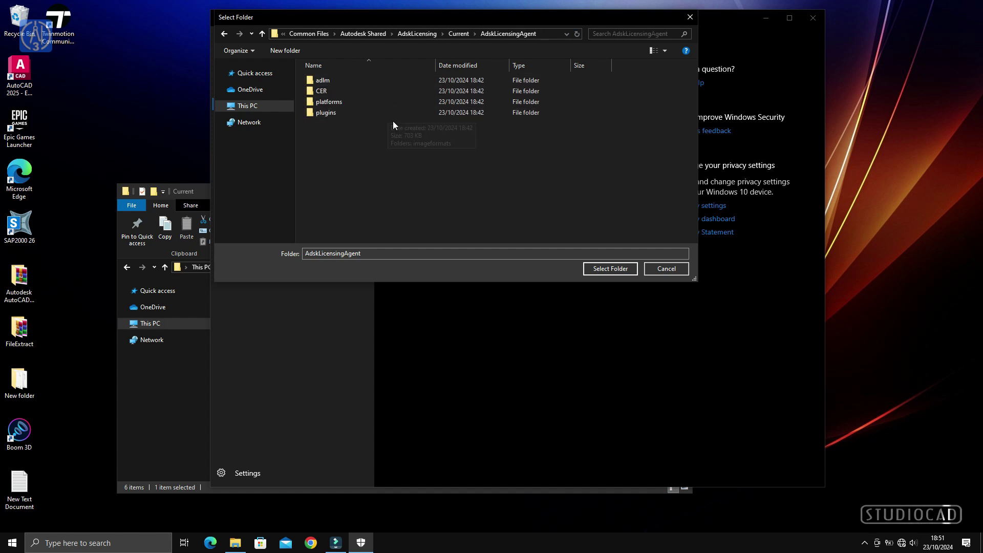
pyautogui.click(262, 34)
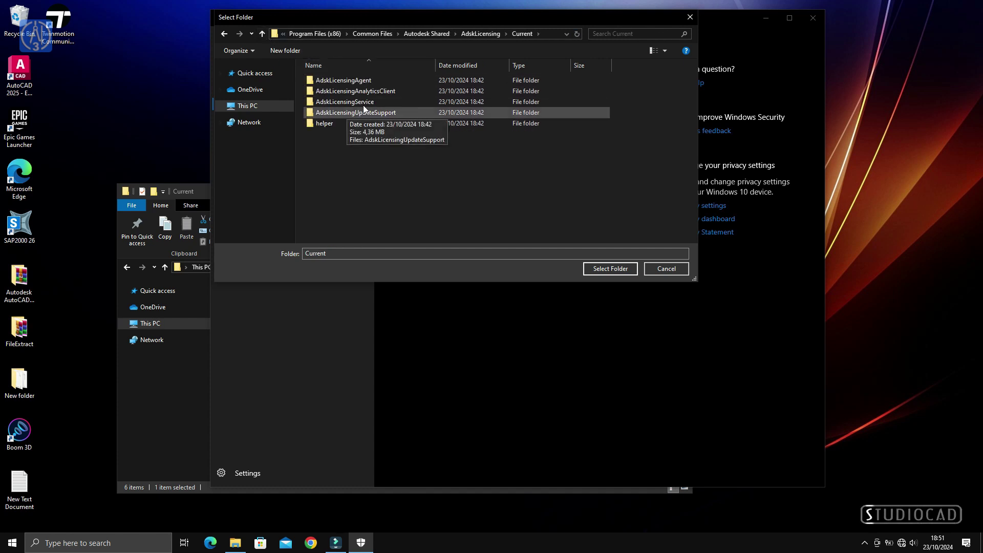
pyautogui.click(361, 80)
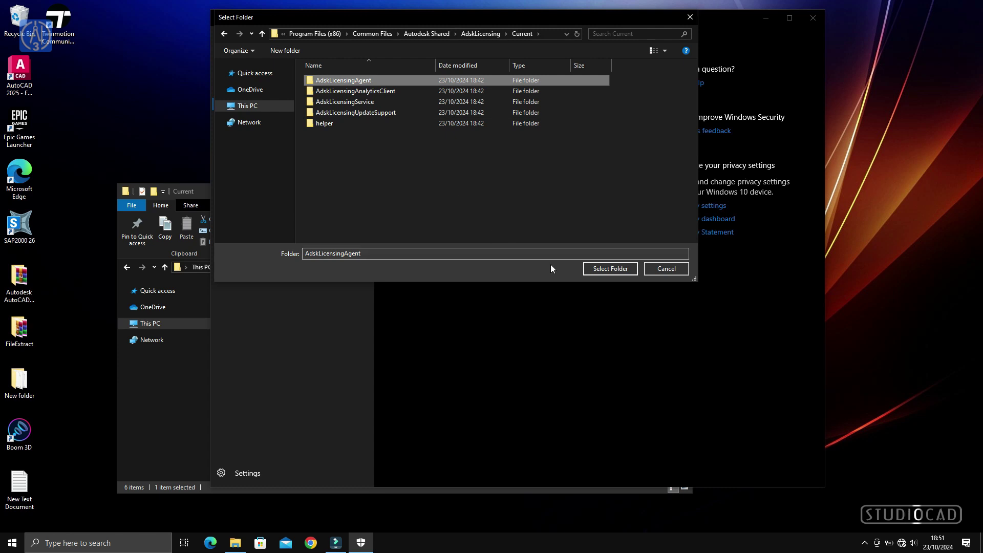
pyautogui.click(597, 272)
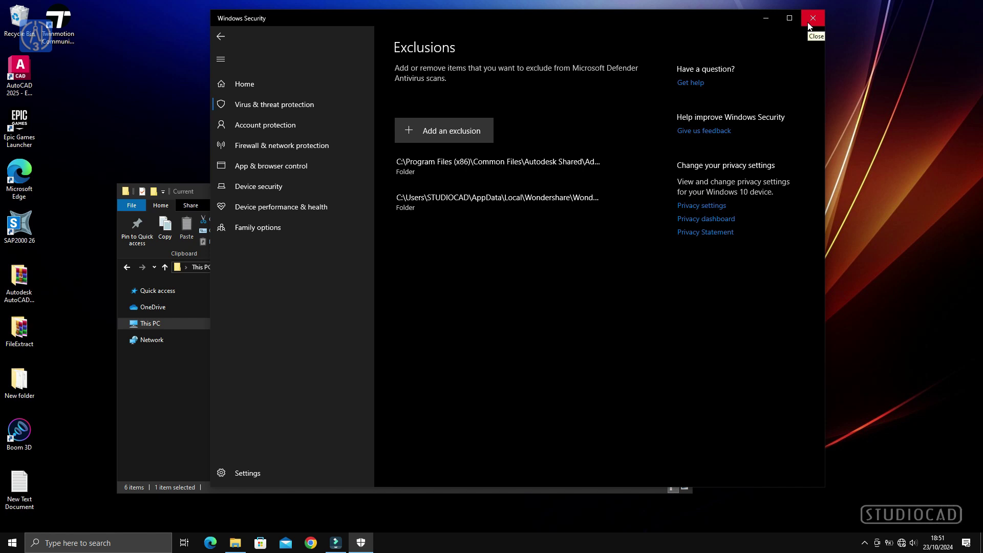
pyautogui.click(765, 22)
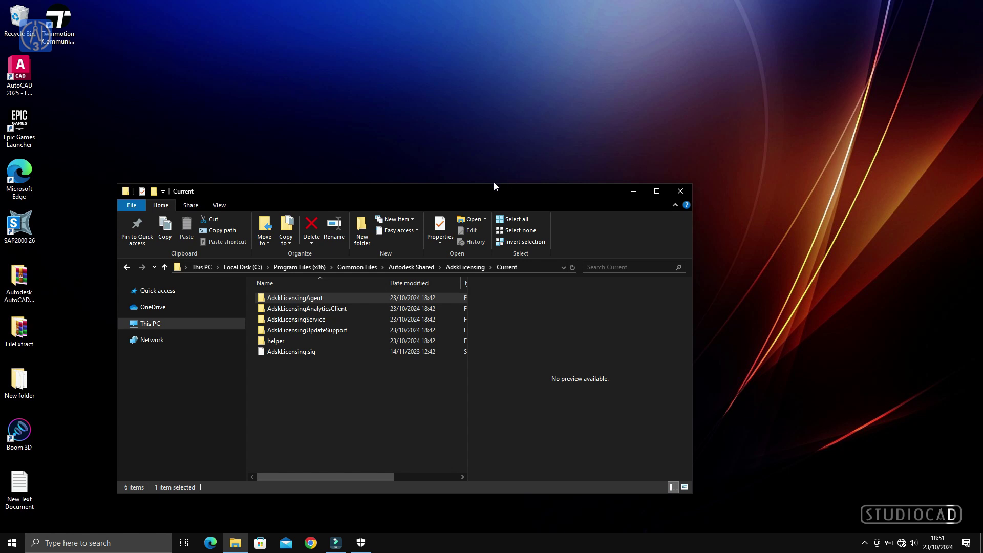
# Step: Extract the RAR archive in the AutoCAD 2025.1 download's 1 klik aktif folder
pyautogui.moveTo(481, 196); pyautogui.dragTo(660, 114)
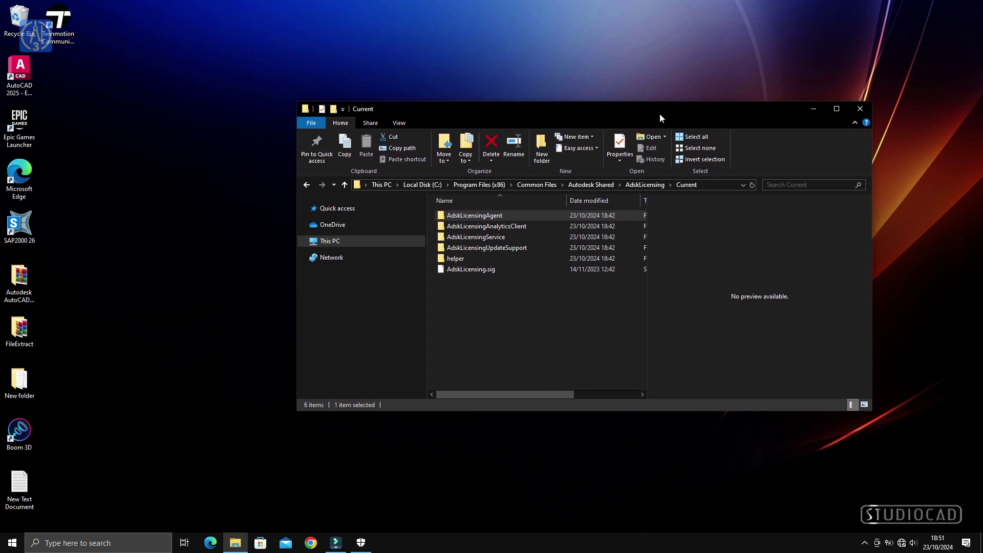
pyautogui.doubleClick(510, 216)
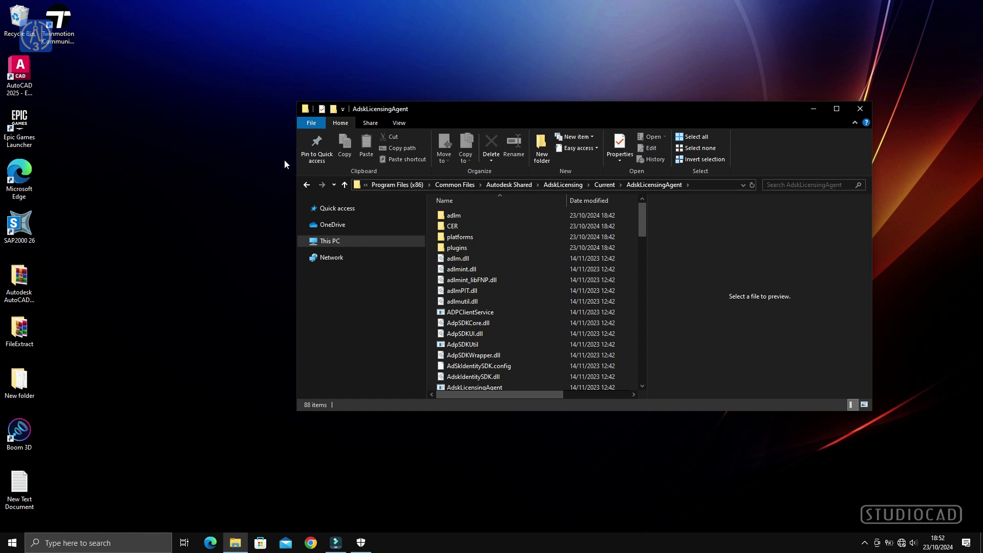
pyautogui.doubleClick(25, 289)
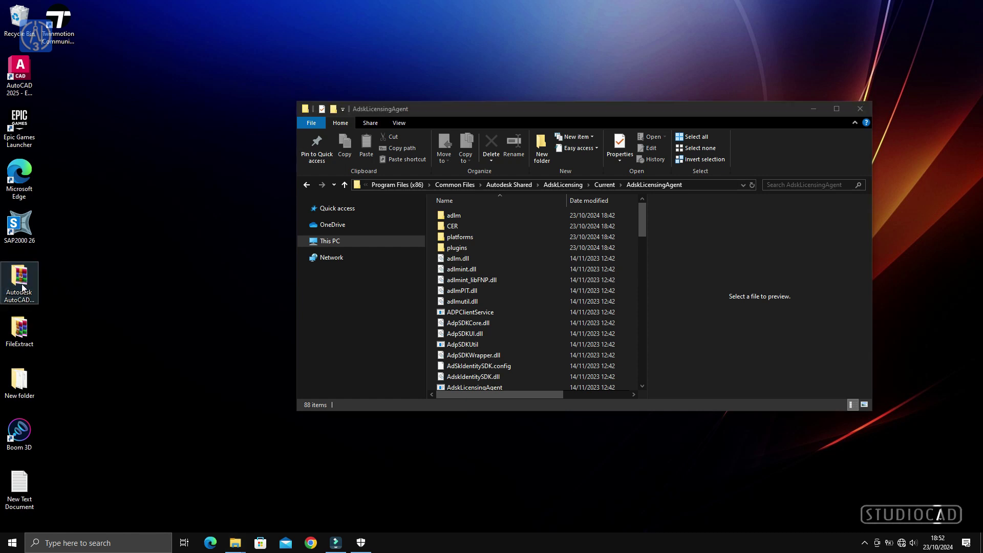
pyautogui.doubleClick(465, 229)
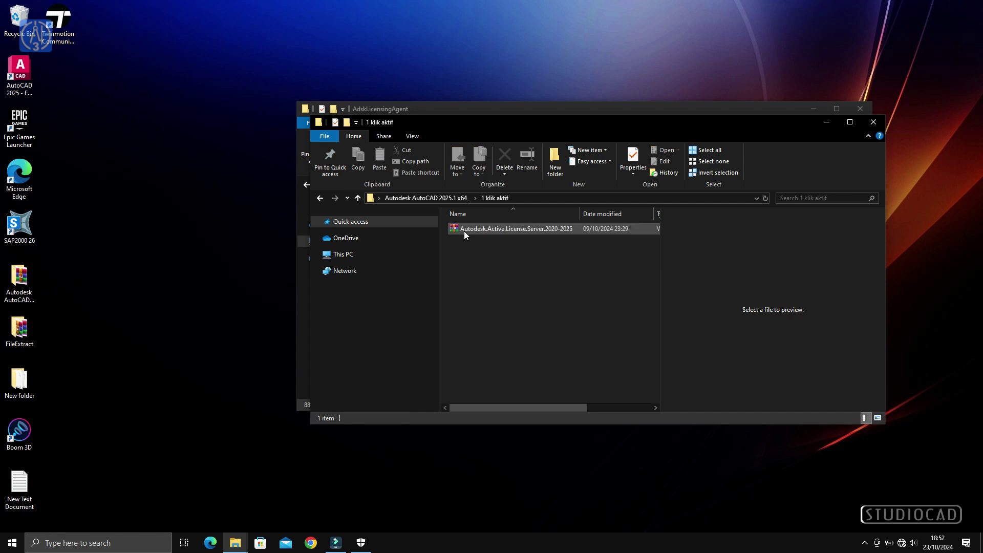
pyautogui.rightClick(464, 231)
pyautogui.click(509, 294)
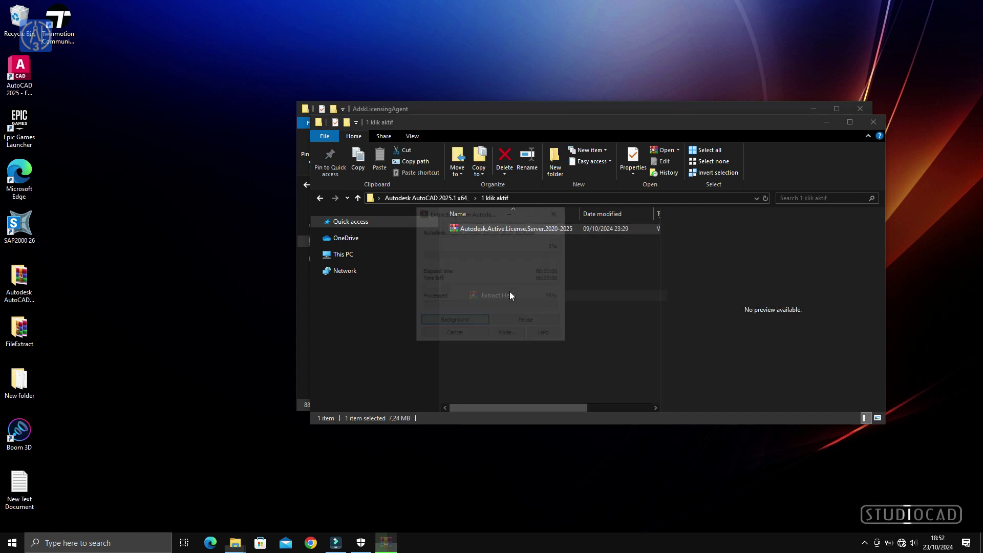
# Step: Open the extracted Autodesk.Active.License.Server.2020-2025 folder and read its Read Me
pyautogui.doubleClick(488, 229)
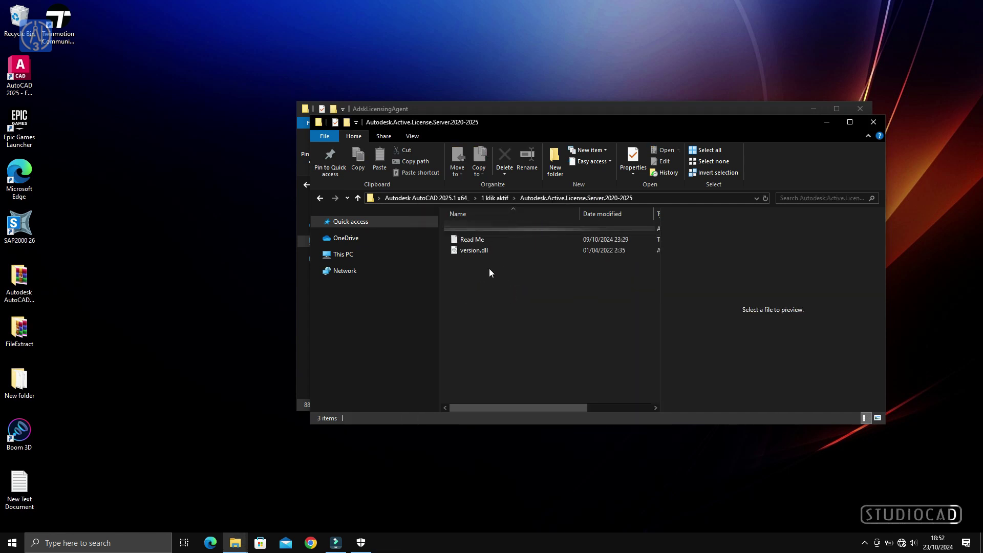
pyautogui.click(495, 231)
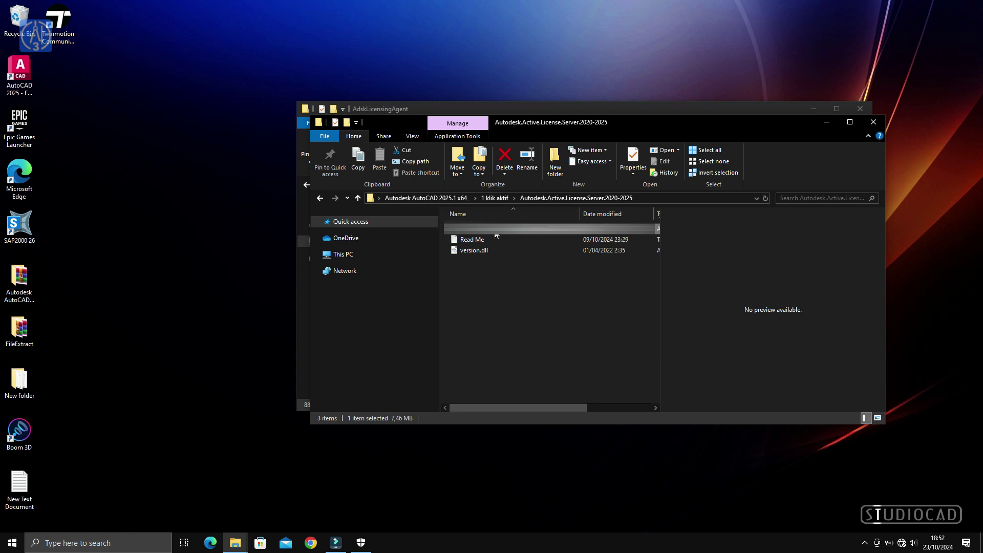
pyautogui.click(480, 240)
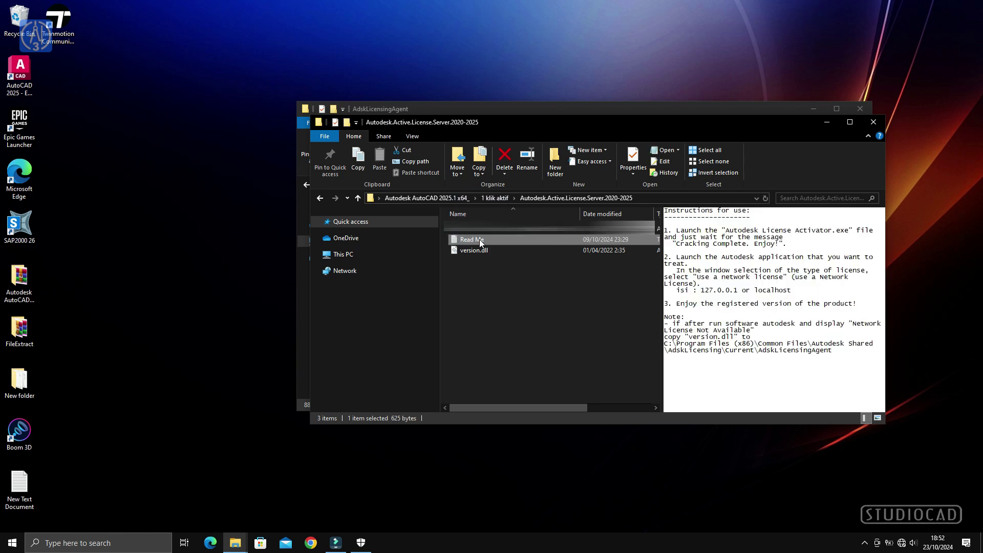
pyautogui.doubleClick(479, 238)
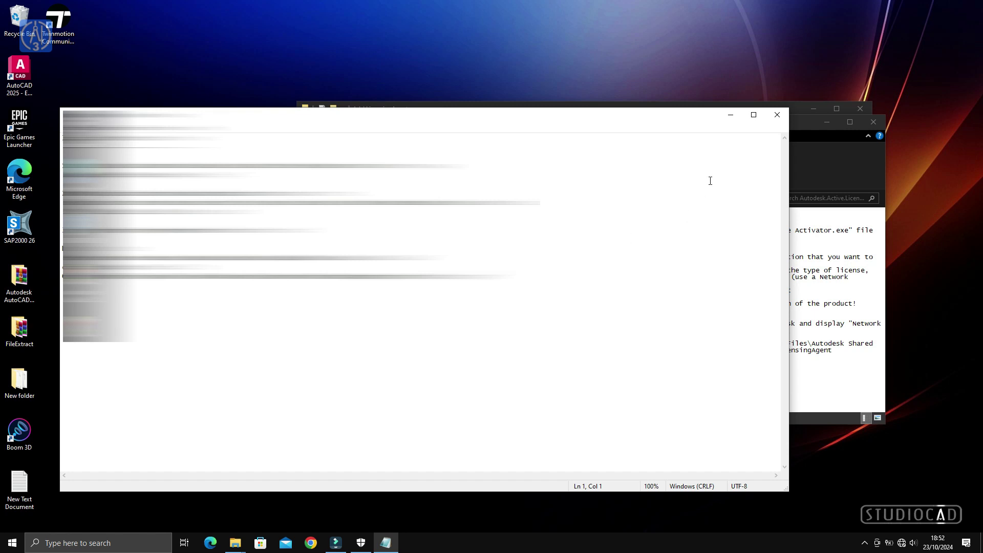
pyautogui.click(776, 114)
pyautogui.click(550, 279)
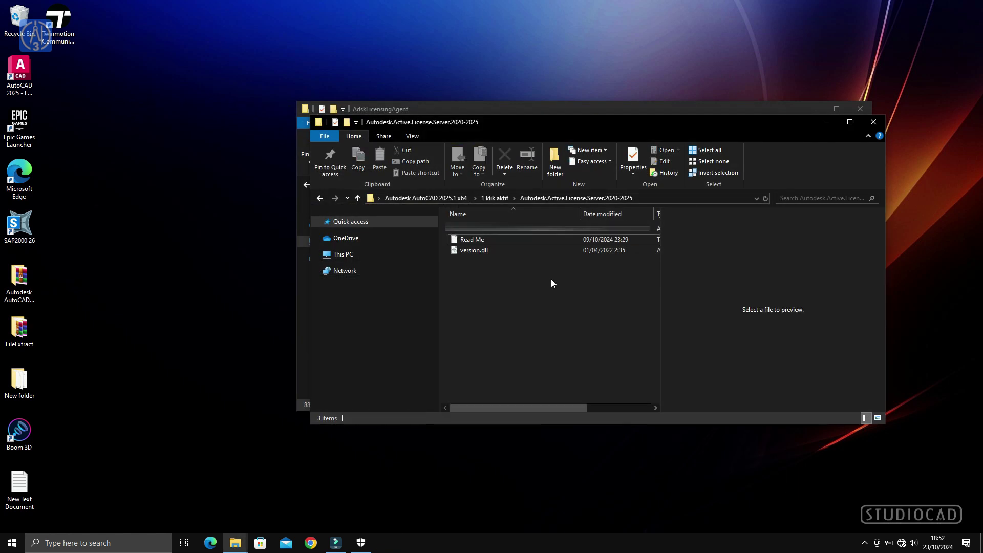
# Step: Copy version.dll and the Autodesk License Activator from the extracted folder
pyautogui.click(485, 251)
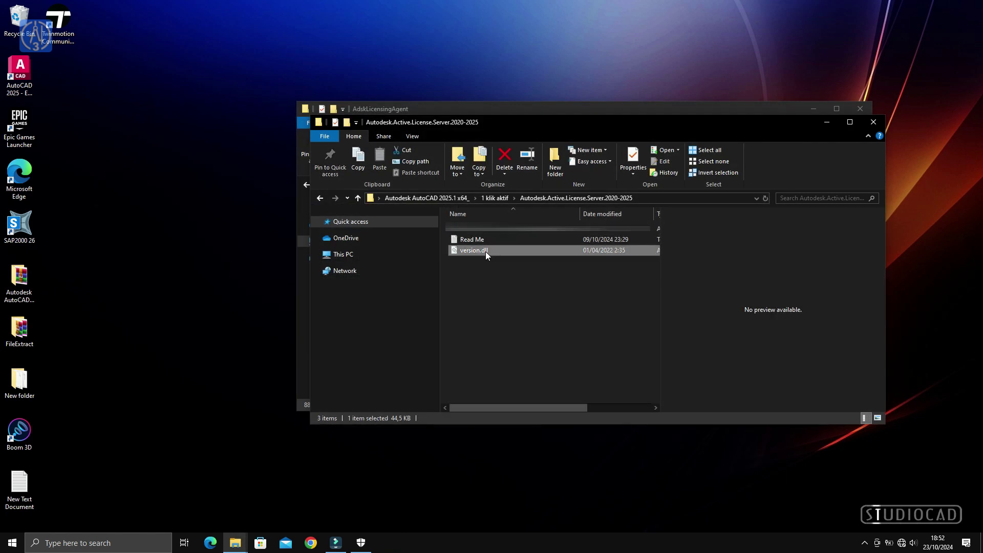
pyautogui.keyDown('ctrl'); pyautogui.click(497, 229); pyautogui.keyUp('ctrl')
pyautogui.rightClick(497, 228)
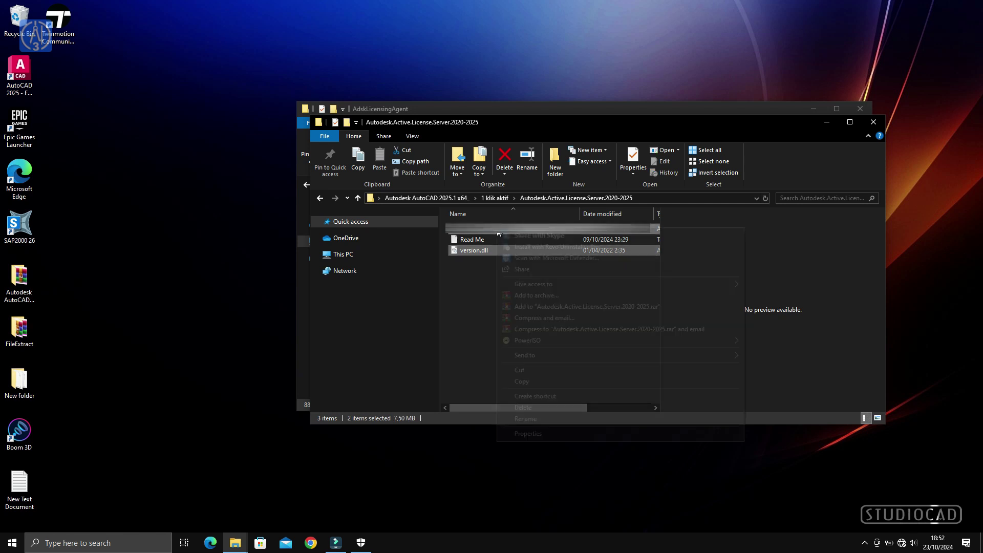
pyautogui.click(544, 381)
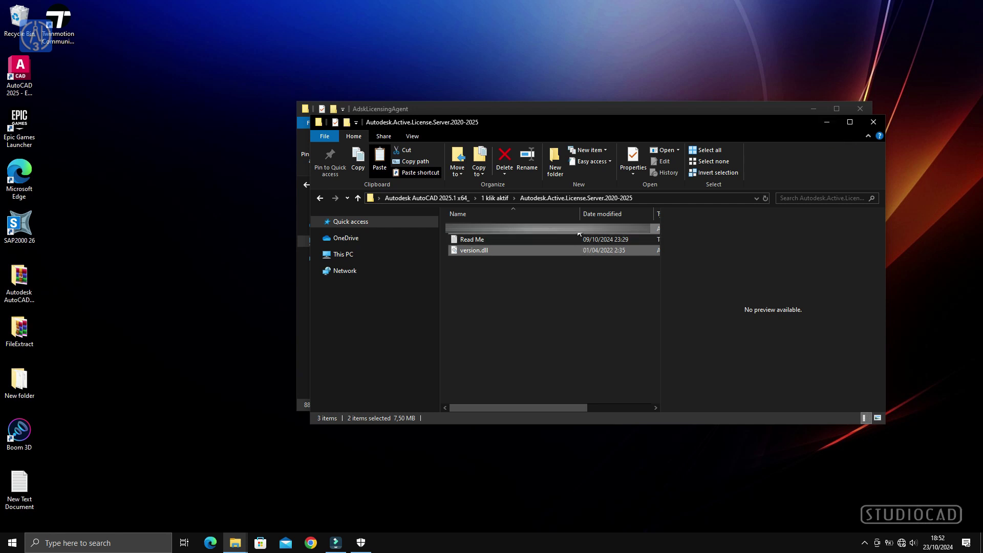
# Step: Paste both files into the AdskLicensingAgent folder, granting administrator permission
pyautogui.click(827, 126)
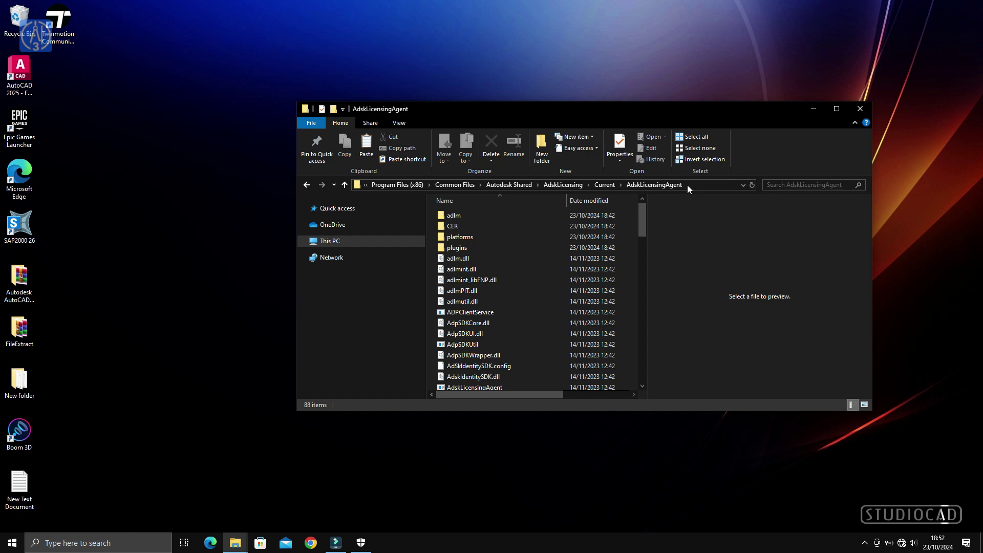
pyautogui.click(837, 108)
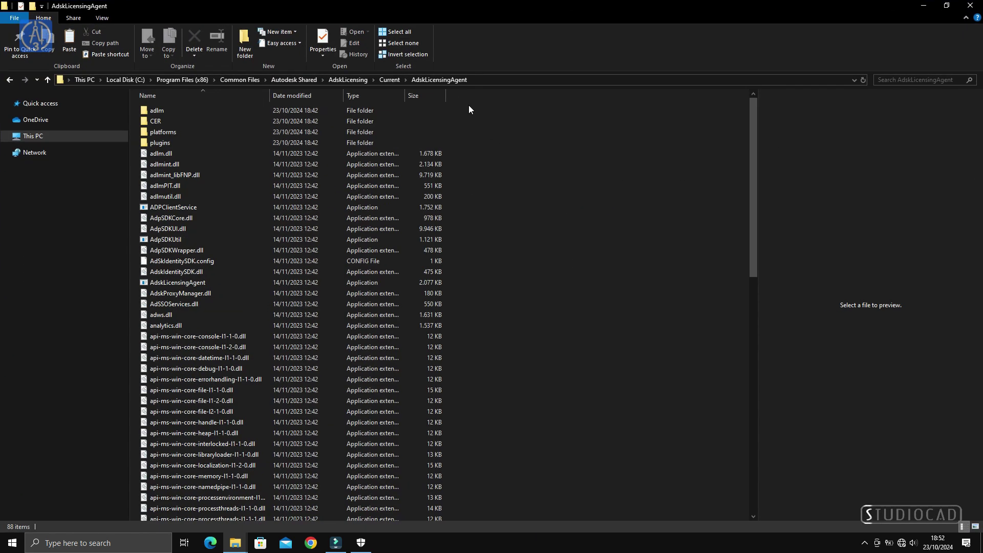
pyautogui.click(481, 81)
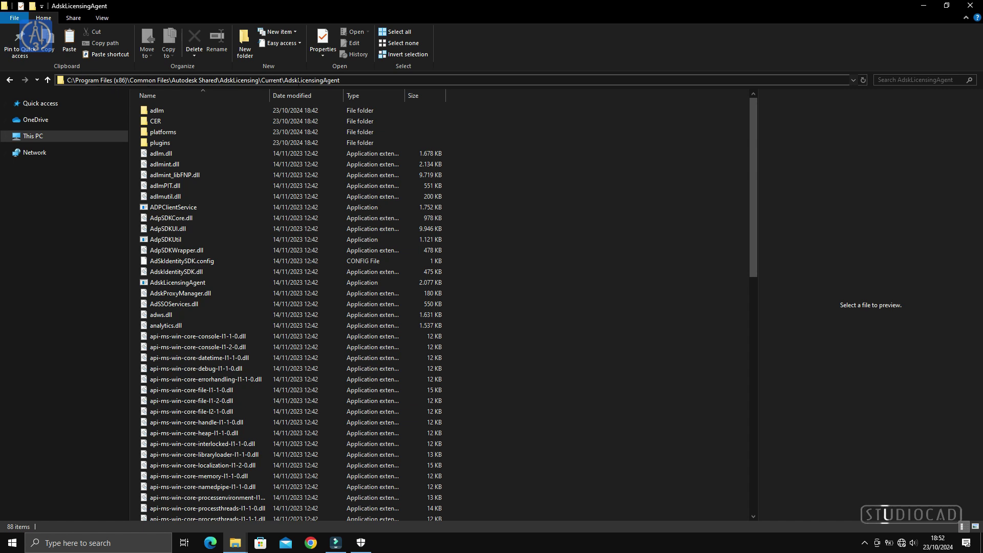
pyautogui.rightClick(538, 183)
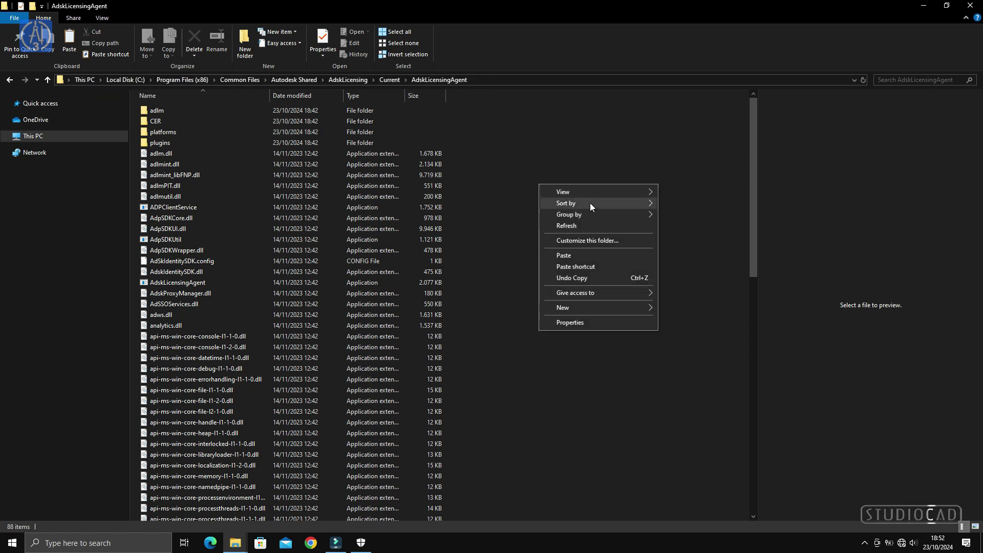
pyautogui.click(602, 256)
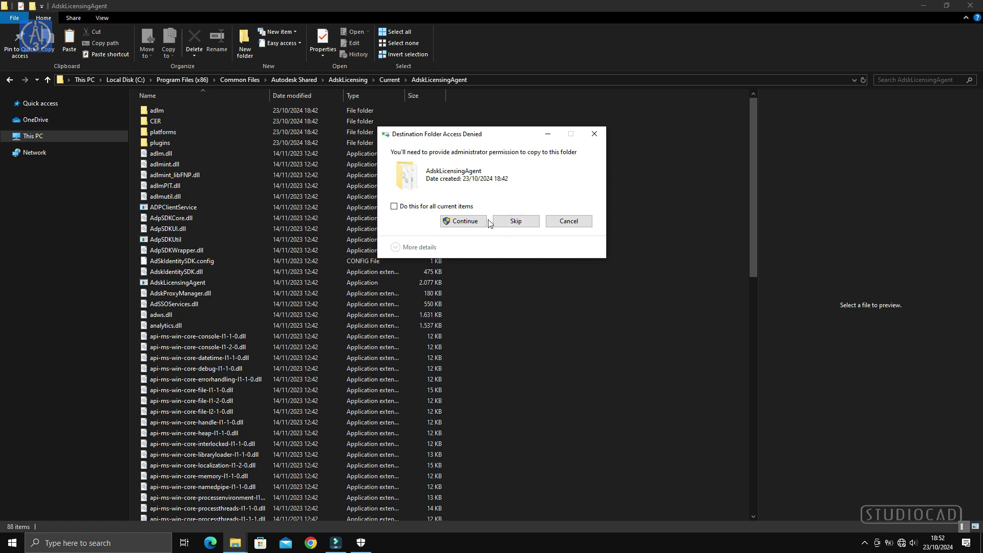
pyautogui.click(463, 221)
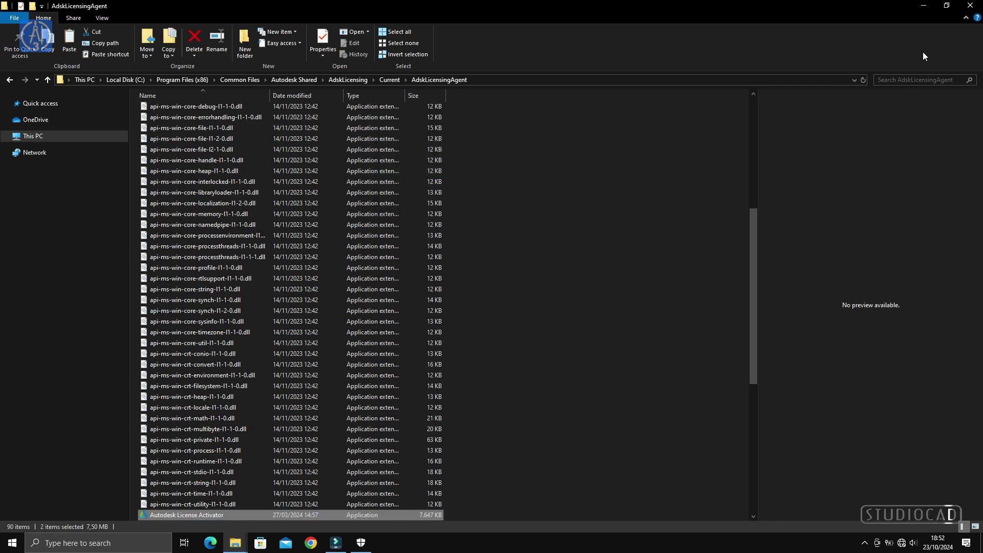
pyautogui.click(946, 7)
pyautogui.scroll(-6, 572, 312)
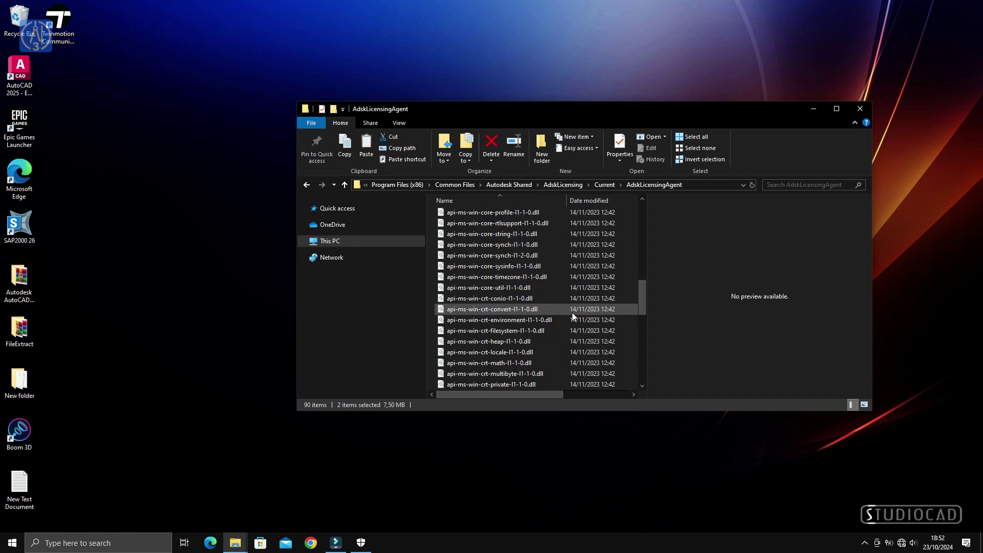
pyautogui.scroll(-6, 572, 312)
pyautogui.scroll(-3, 578, 348)
pyautogui.scroll(-1, 592, 383)
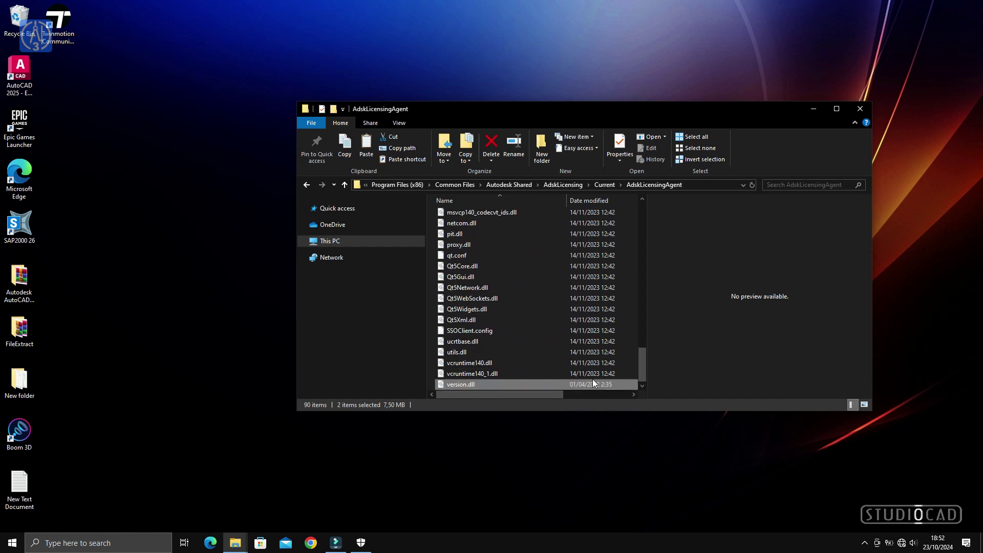
pyautogui.scroll(5, 604, 362)
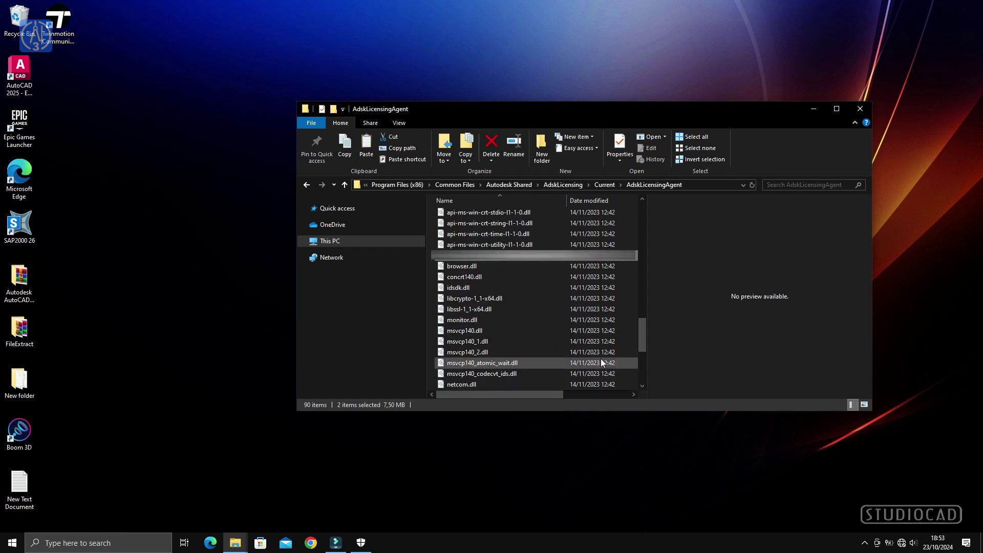
# Step: Run the Autodesk License Activator as administrator, then minimize the AdskLicensingAgent window
pyautogui.rightClick(514, 255)
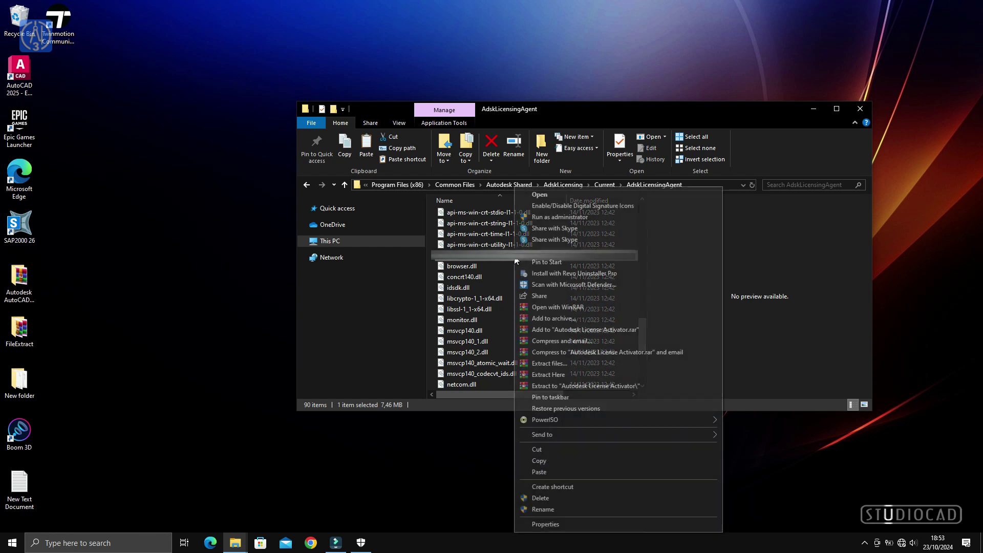
pyautogui.click(586, 216)
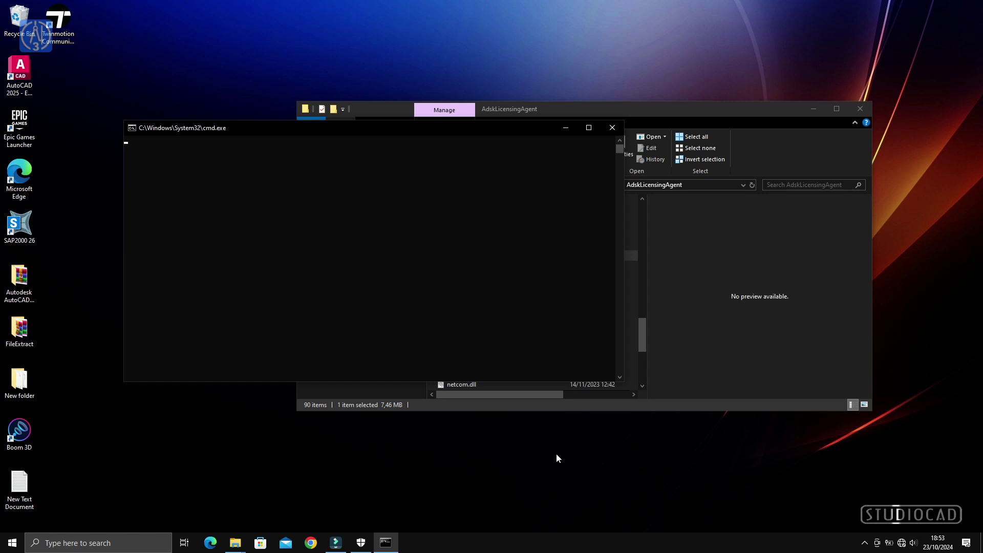
pyautogui.click(814, 110)
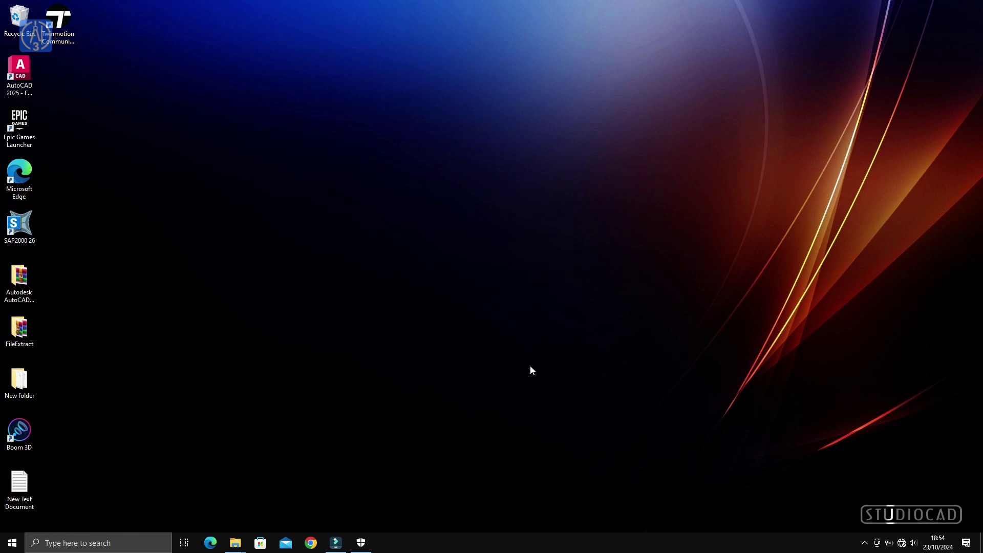
# Step: Launch AutoCAD 2025, open Floor Plan Sample read-only past the exception errors, then close it
pyautogui.doubleClick(22, 76)
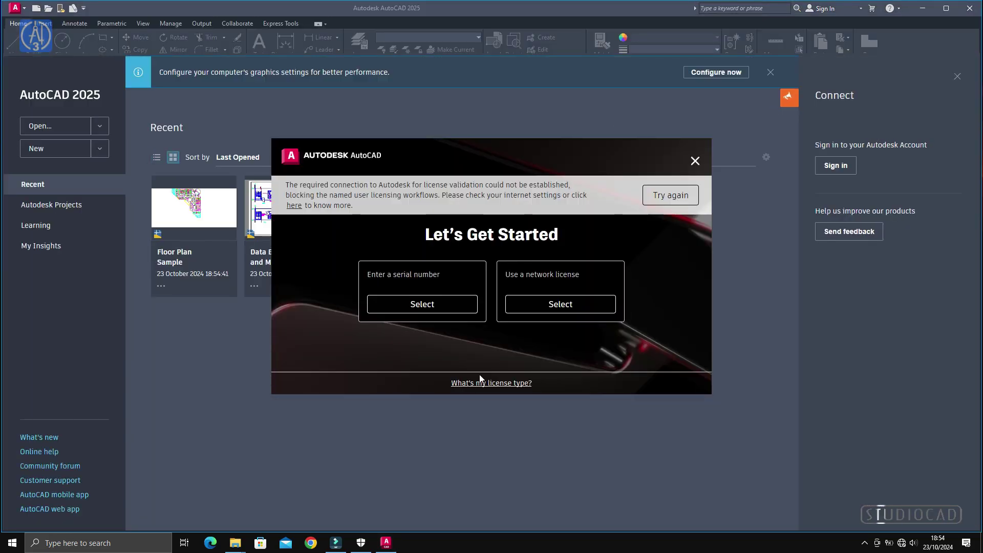
pyautogui.click(527, 305)
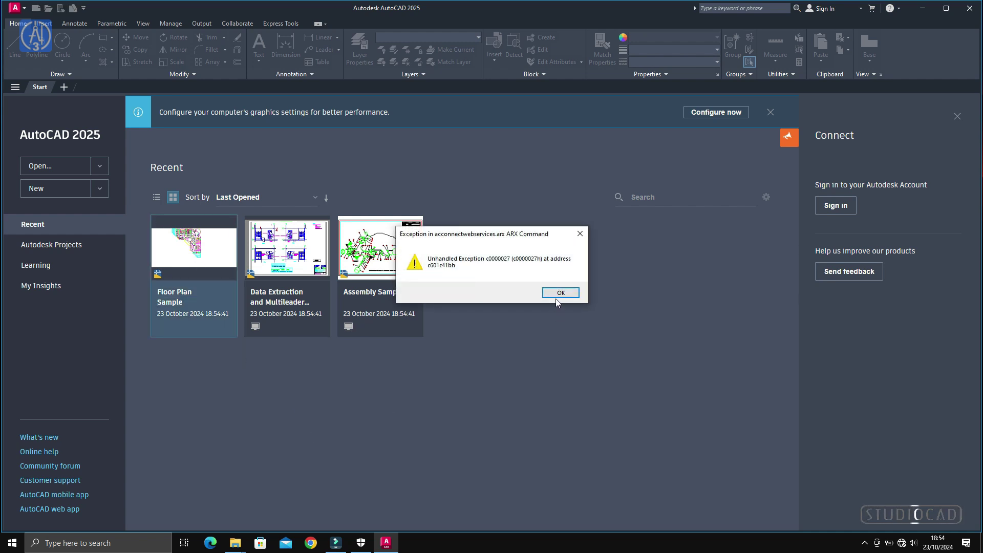
pyautogui.click(558, 293)
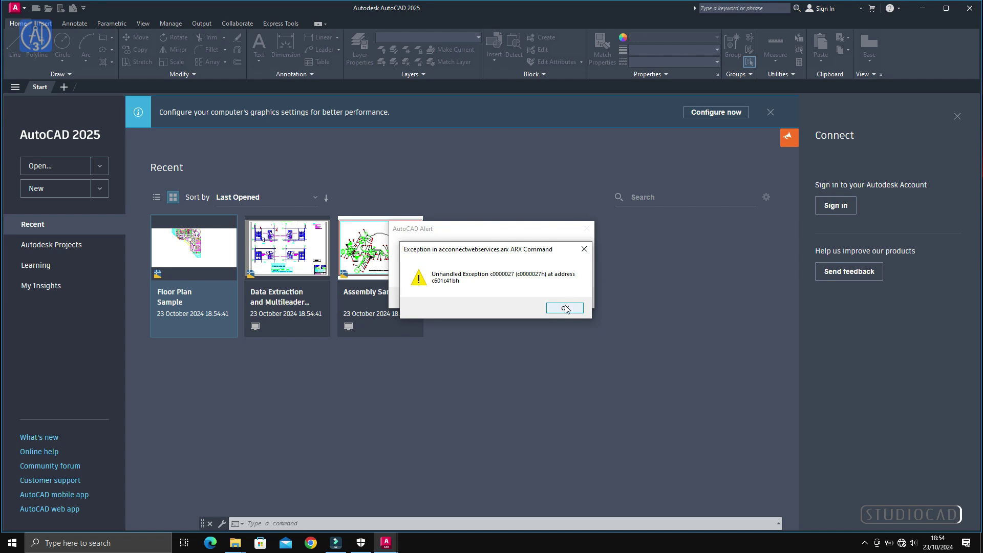
pyautogui.click(565, 309)
pyautogui.click(527, 298)
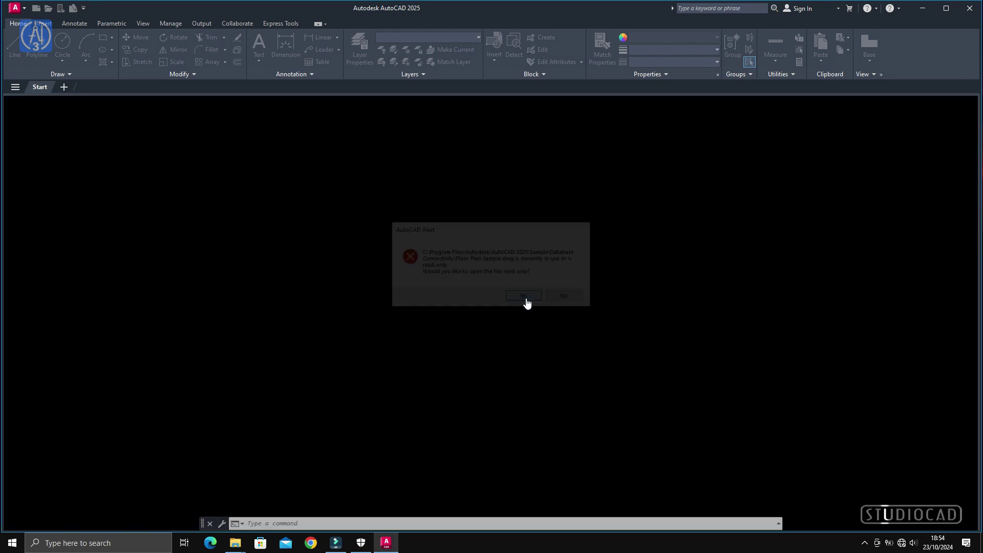
pyautogui.click(557, 294)
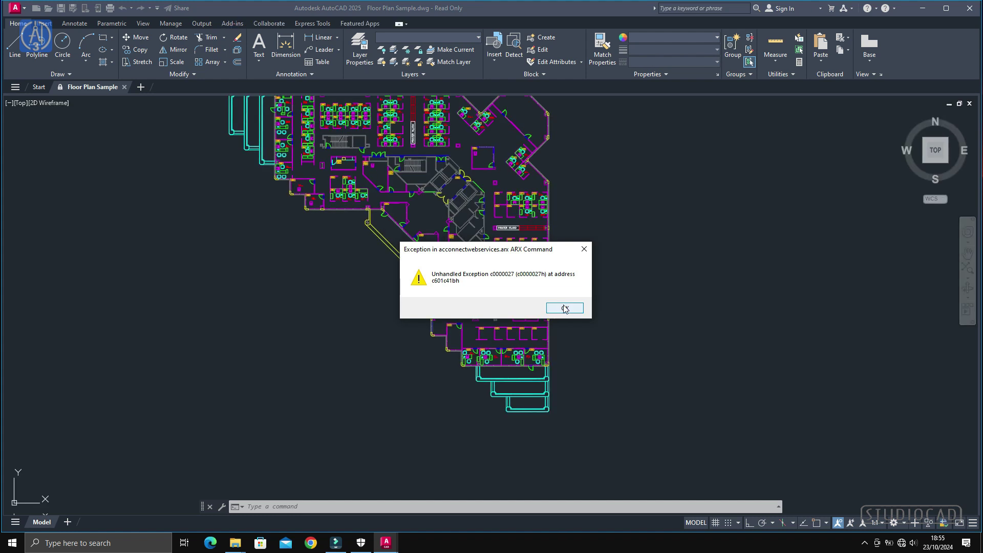
pyautogui.click(566, 308)
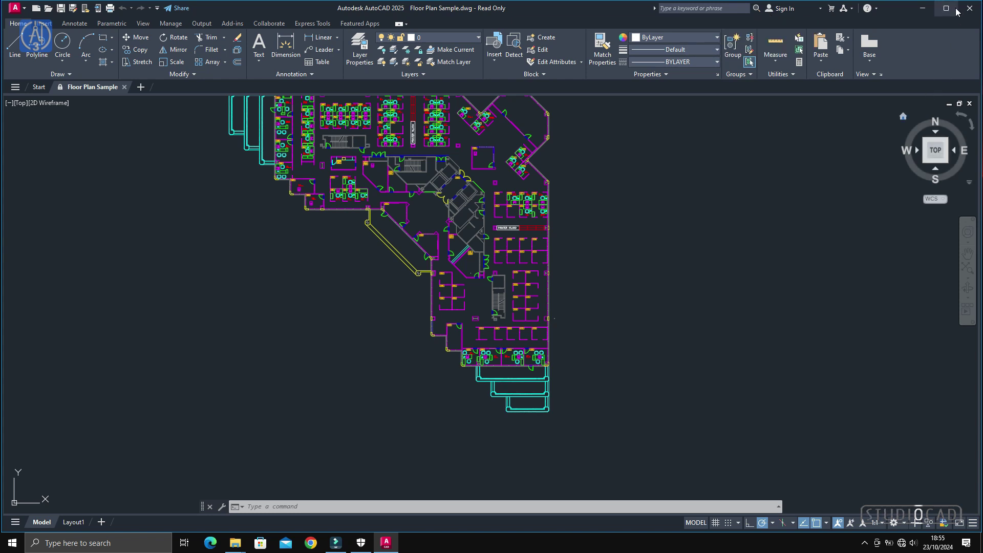
pyautogui.click(969, 102)
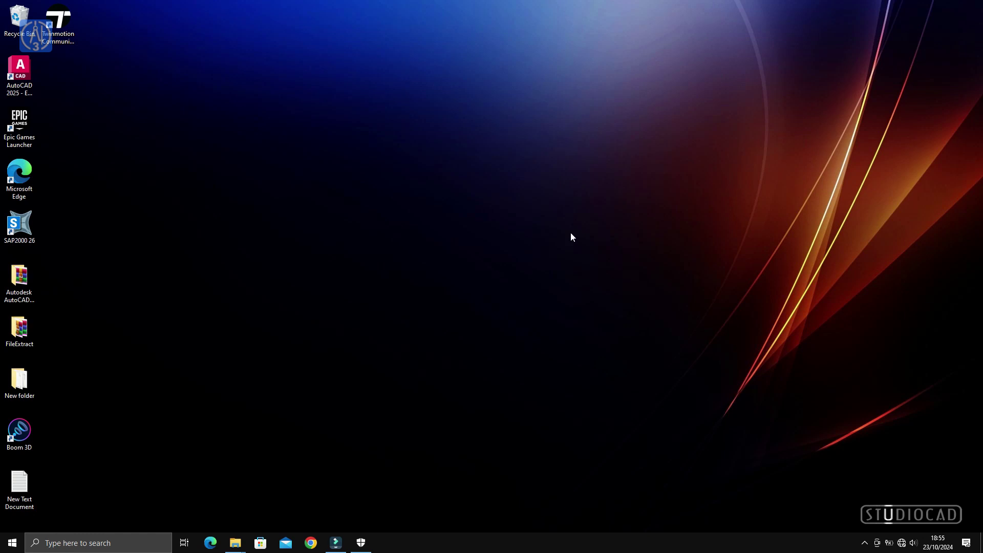
# Step: Relaunch AutoCAD, open Floor Plan Sample read-only, zoom around, and exit without saving
pyautogui.doubleClick(22, 79)
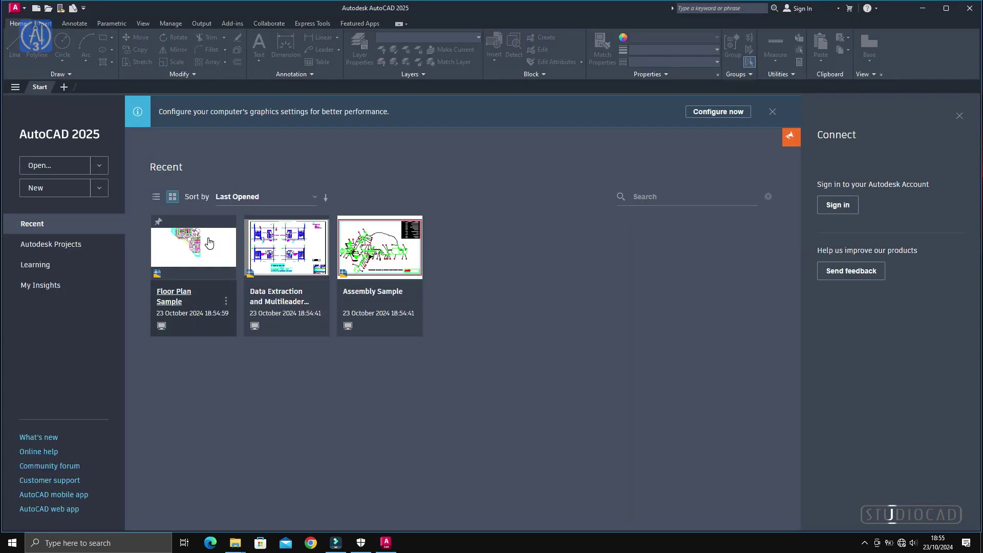
pyautogui.click(215, 256)
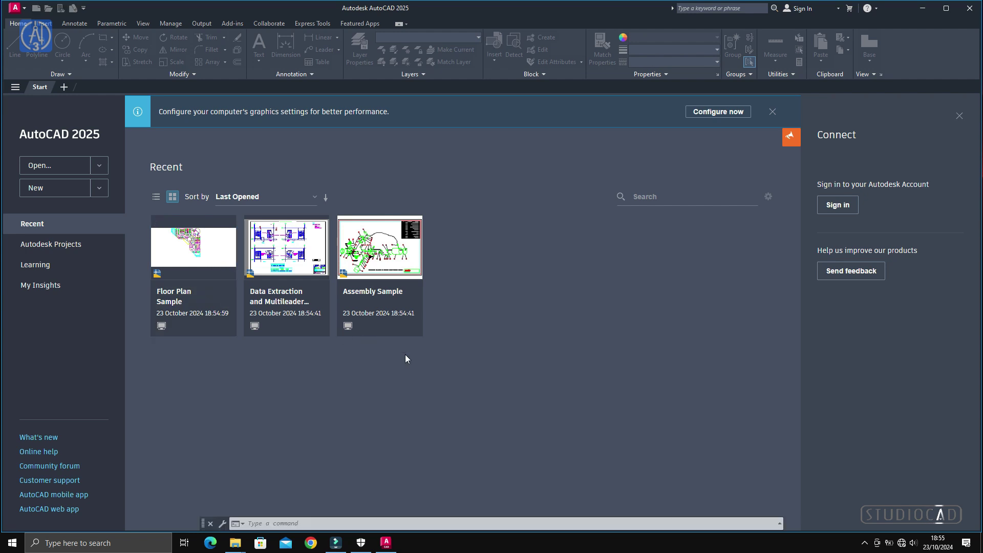
pyautogui.click(517, 297)
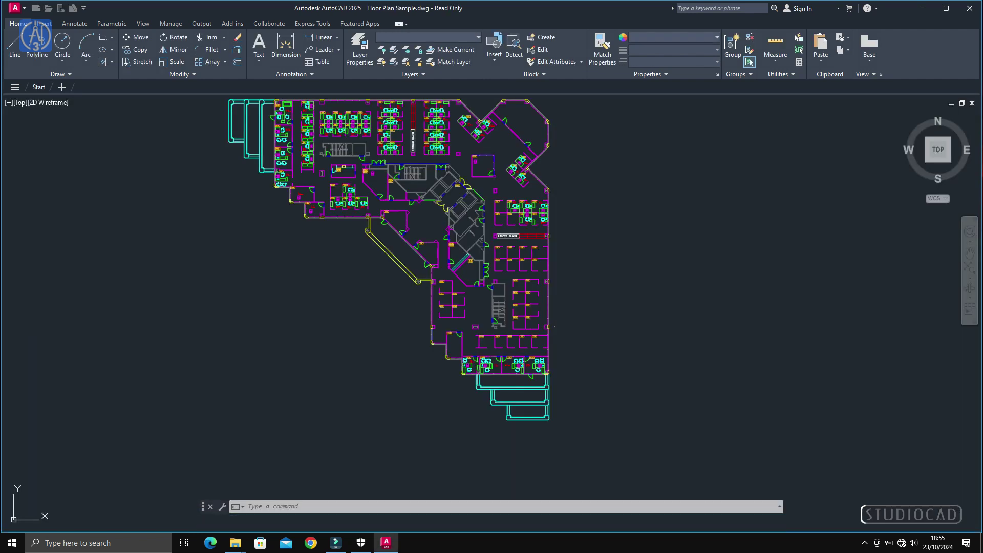
pyautogui.scroll(-2, 507, 346)
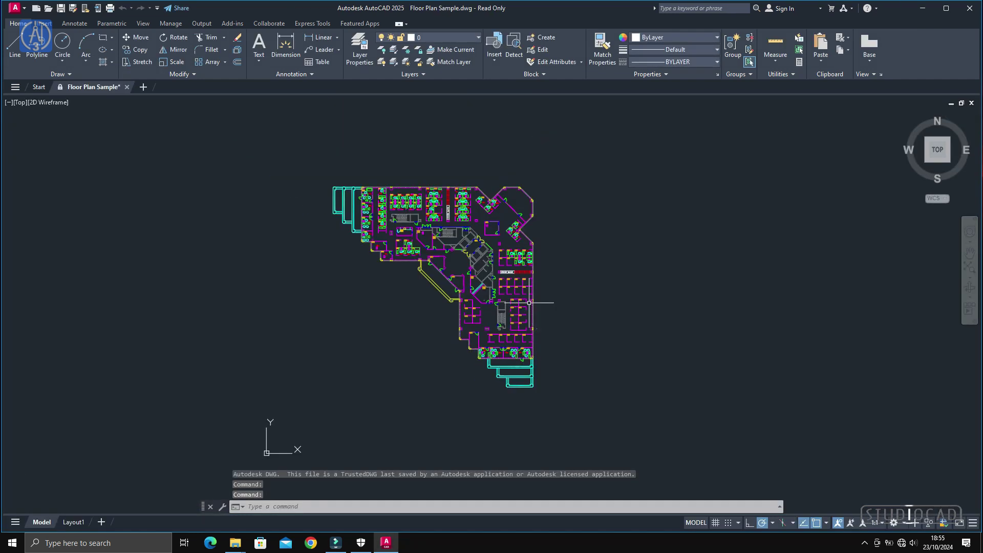
pyautogui.scroll(2, 588, 262)
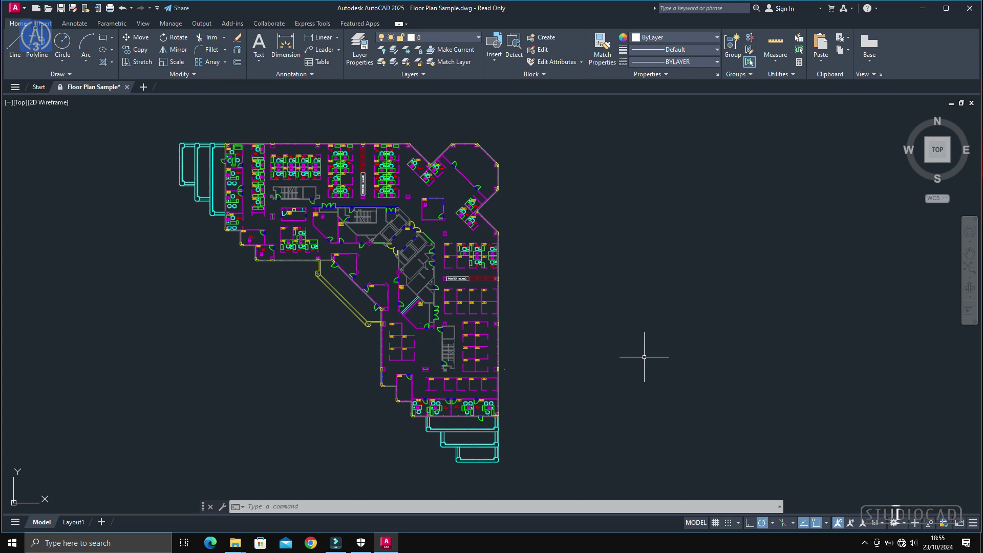
pyautogui.click(968, 10)
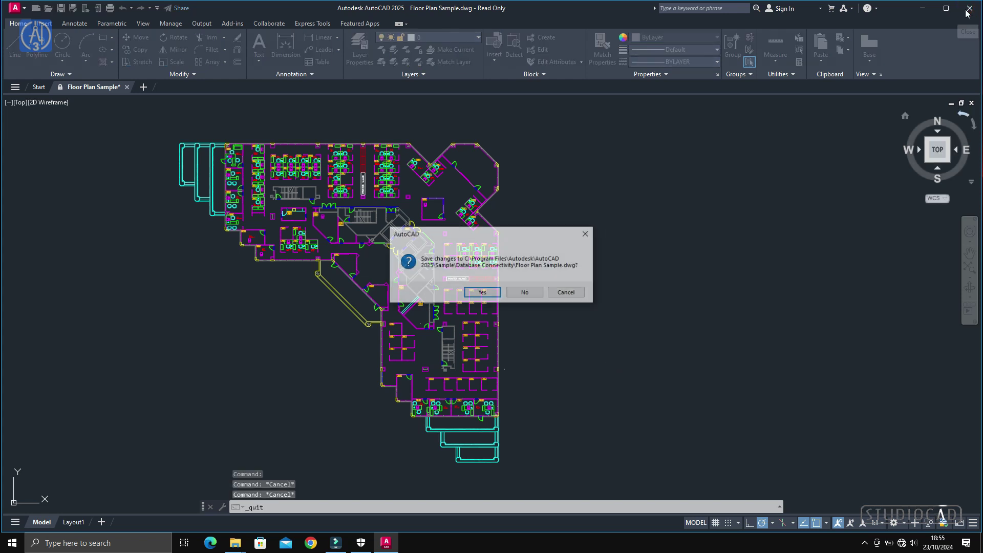
pyautogui.click(526, 292)
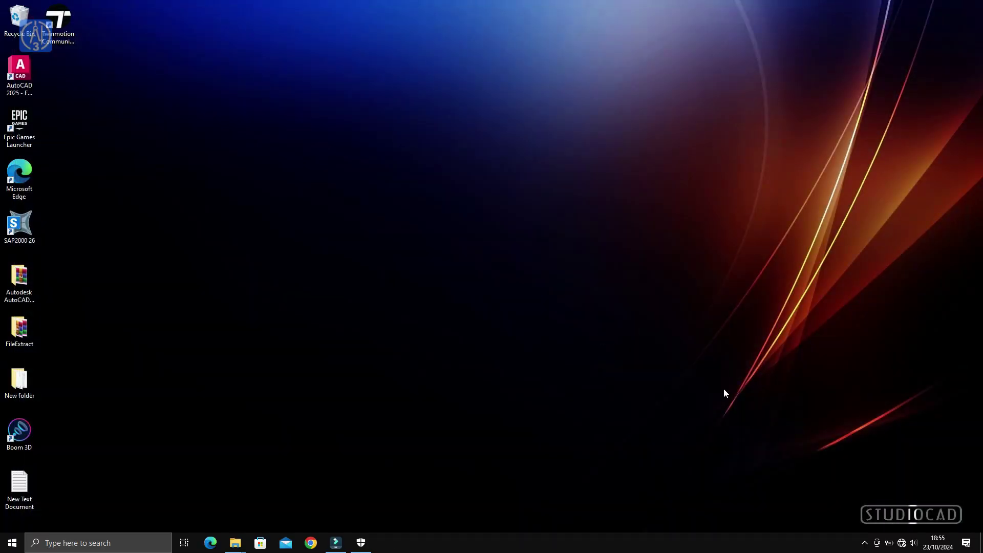
# Step: Connect to the secured Wi-Fi network from the tray, then refresh the desktop
pyautogui.click(903, 543)
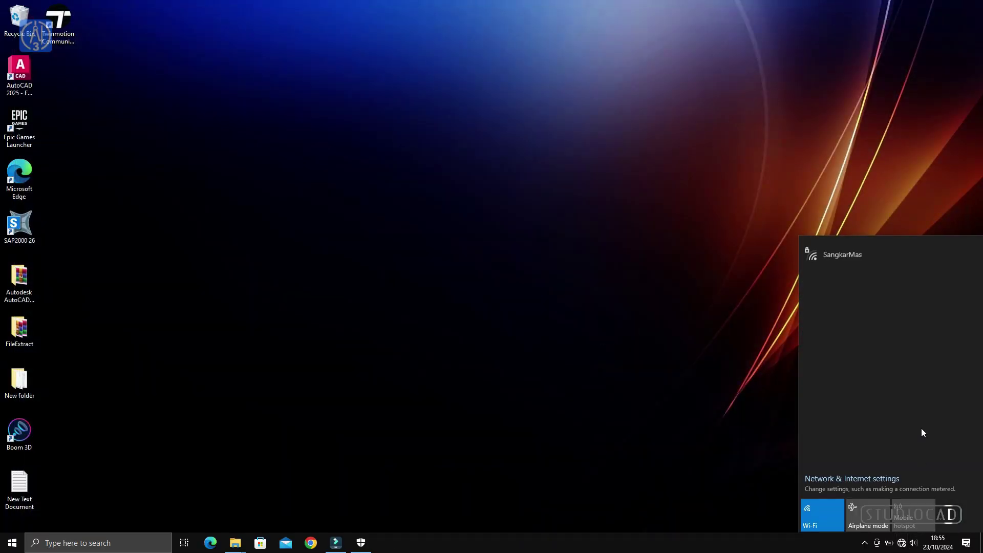
pyautogui.click(894, 255)
pyautogui.click(903, 298)
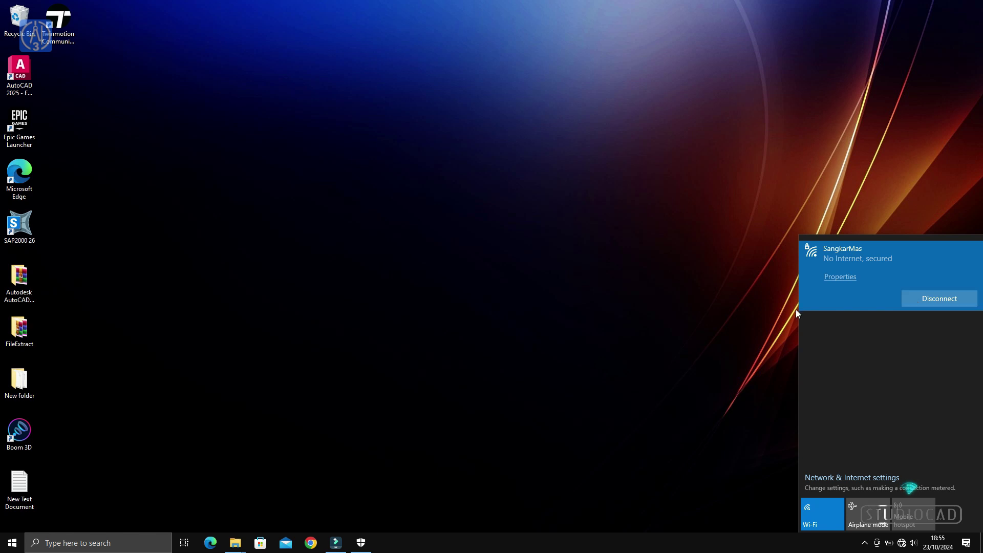
pyautogui.click(598, 320)
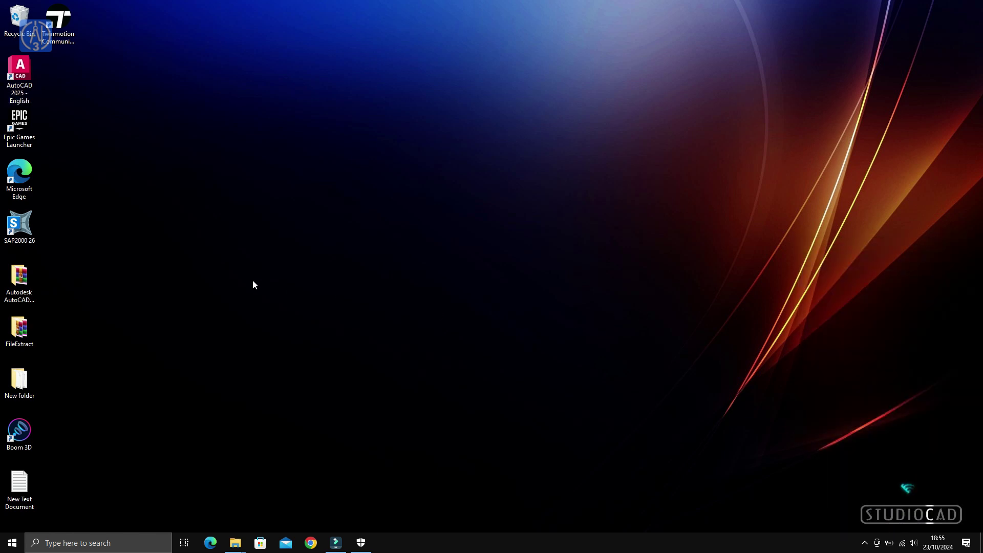
pyautogui.rightClick(185, 267)
pyautogui.click(208, 293)
# Step: Open Data Extraction and Multileaders Sample read-only, zoom over the Level 2 notes, exit without saving
pyautogui.doubleClick(11, 73)
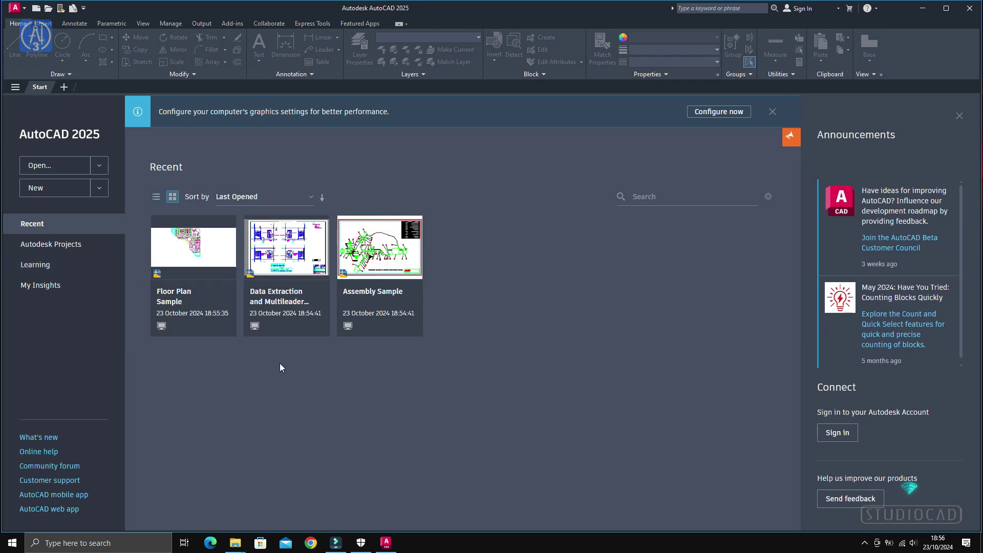
pyautogui.click(283, 260)
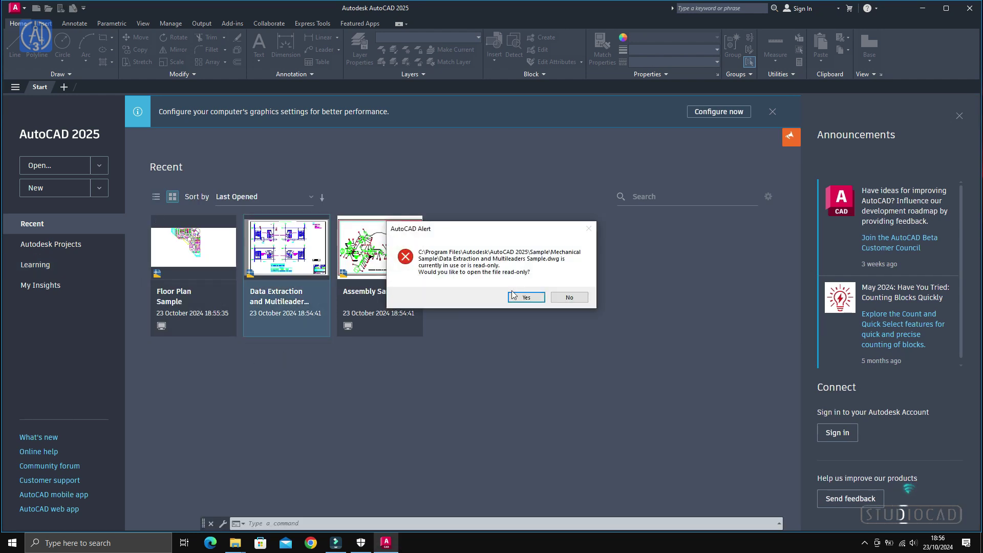
pyautogui.click(542, 298)
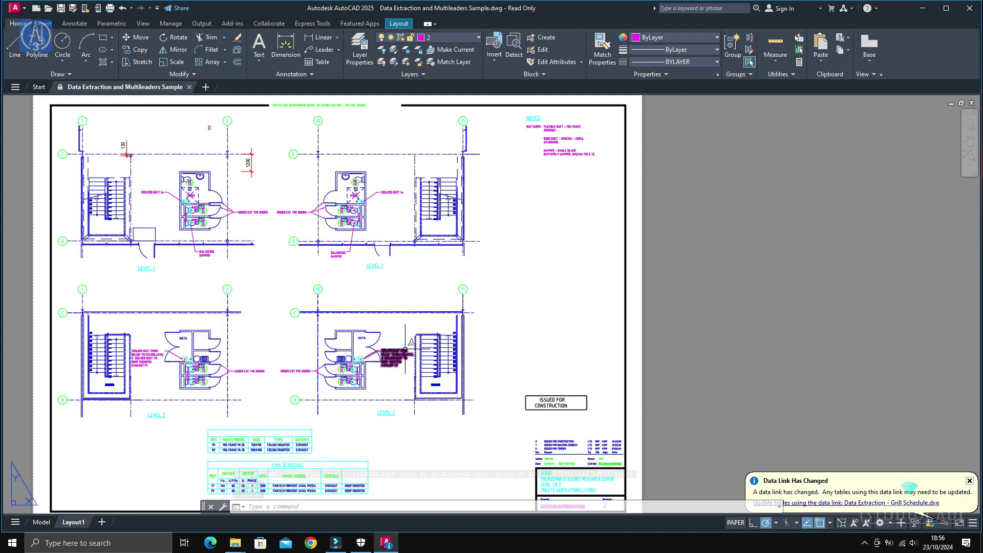
pyautogui.scroll(5, 408, 351)
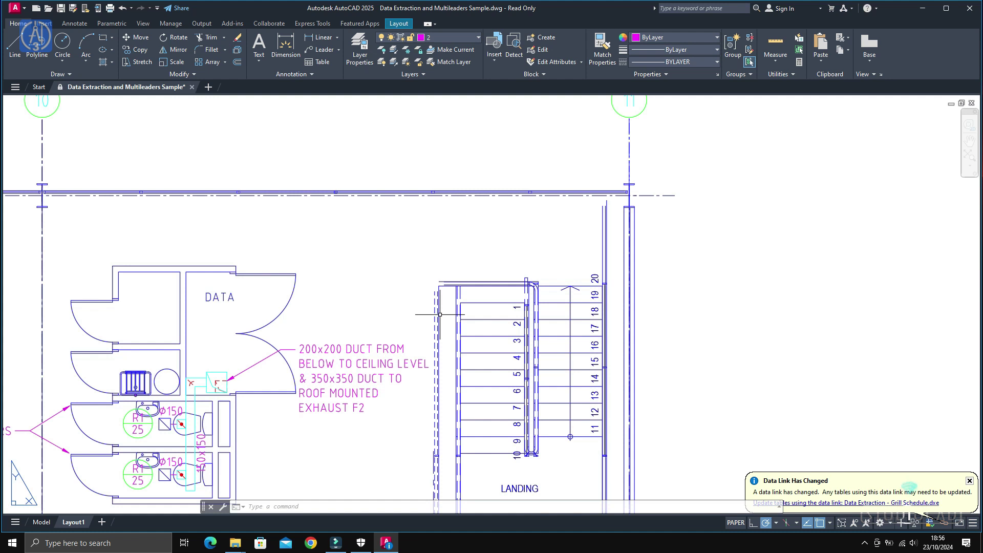
pyautogui.scroll(-2, 439, 314)
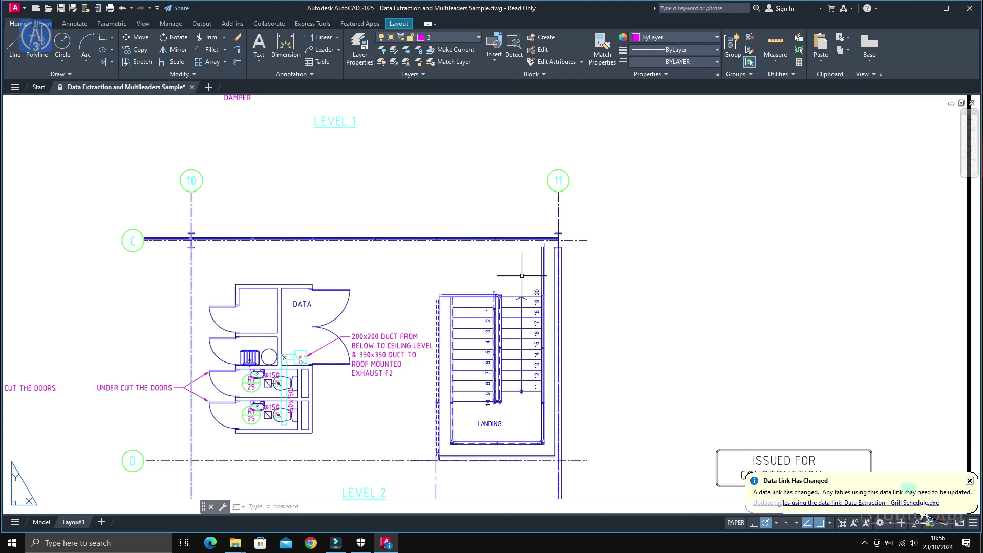
pyautogui.click(969, 8)
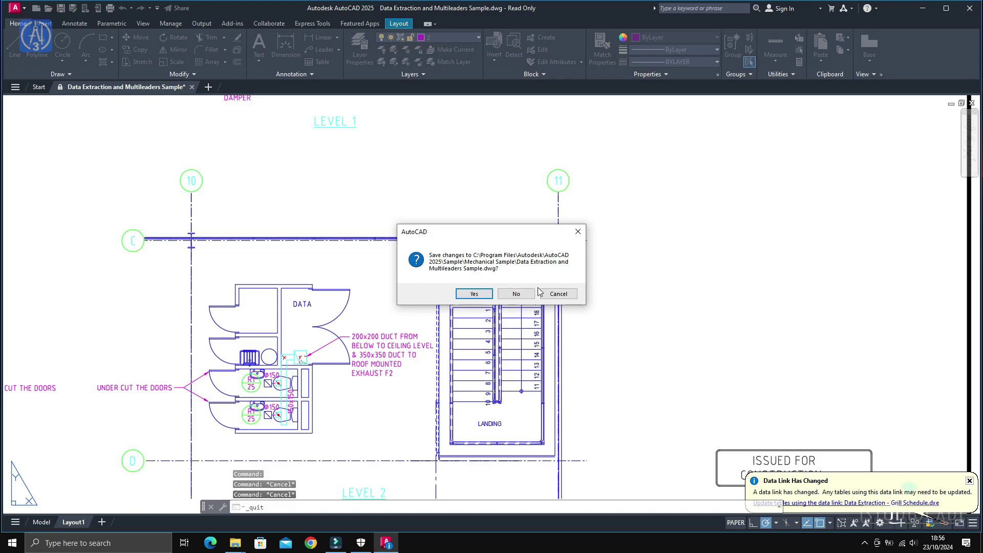
pyautogui.click(516, 294)
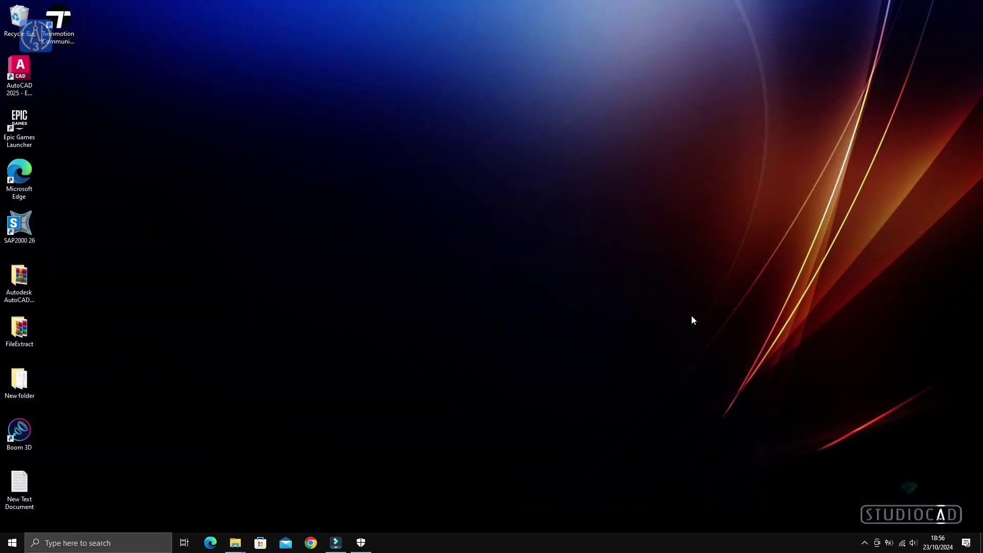